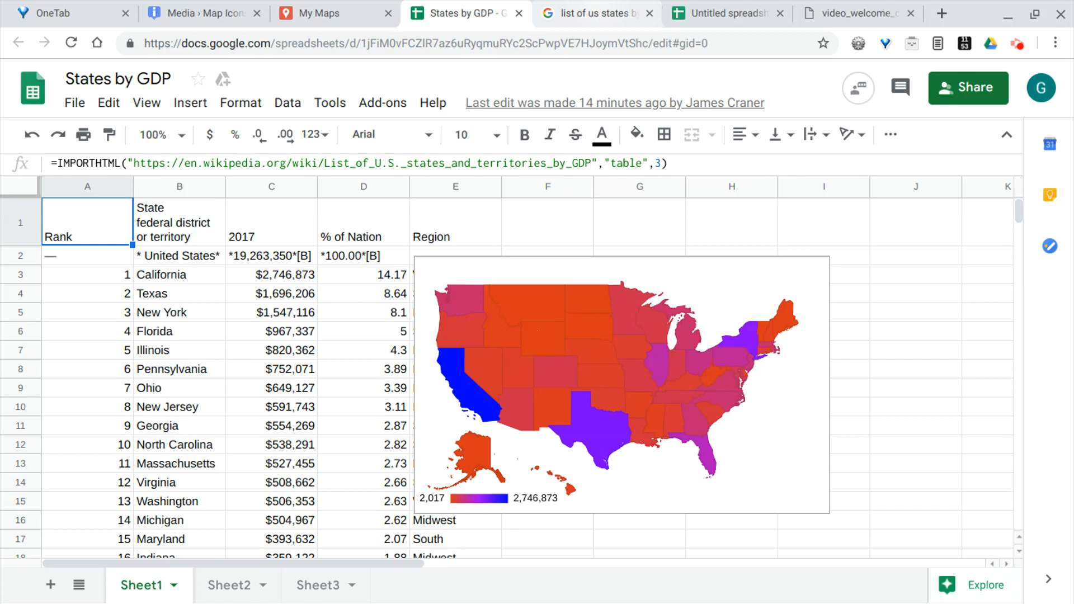
Step: Open the Wikipedia article on U.S. states and territories by GDP from the search results and find its state GDP table
click(598, 10)
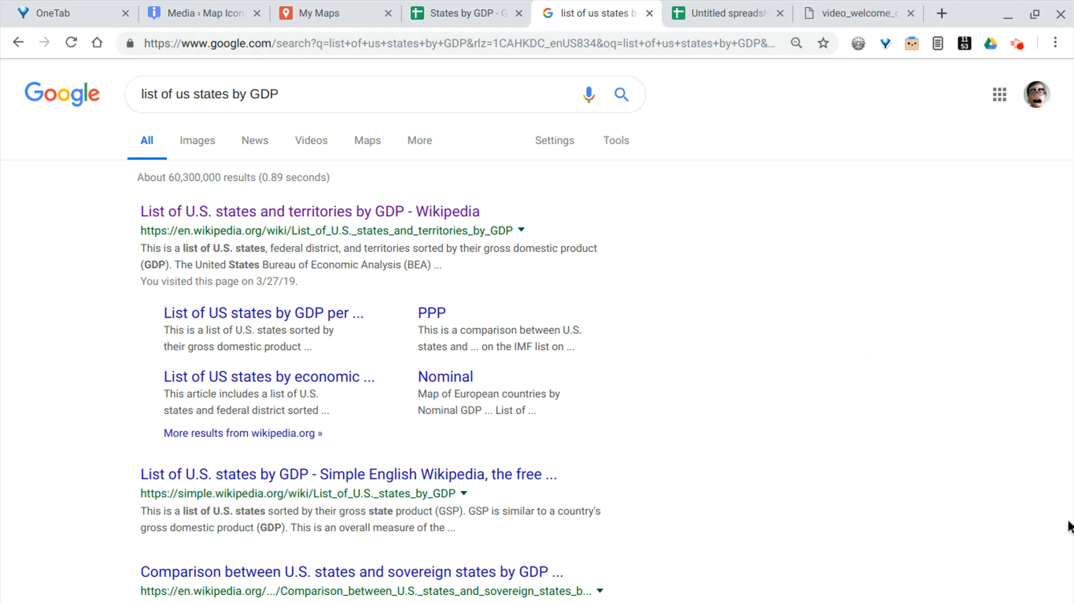
click(289, 211)
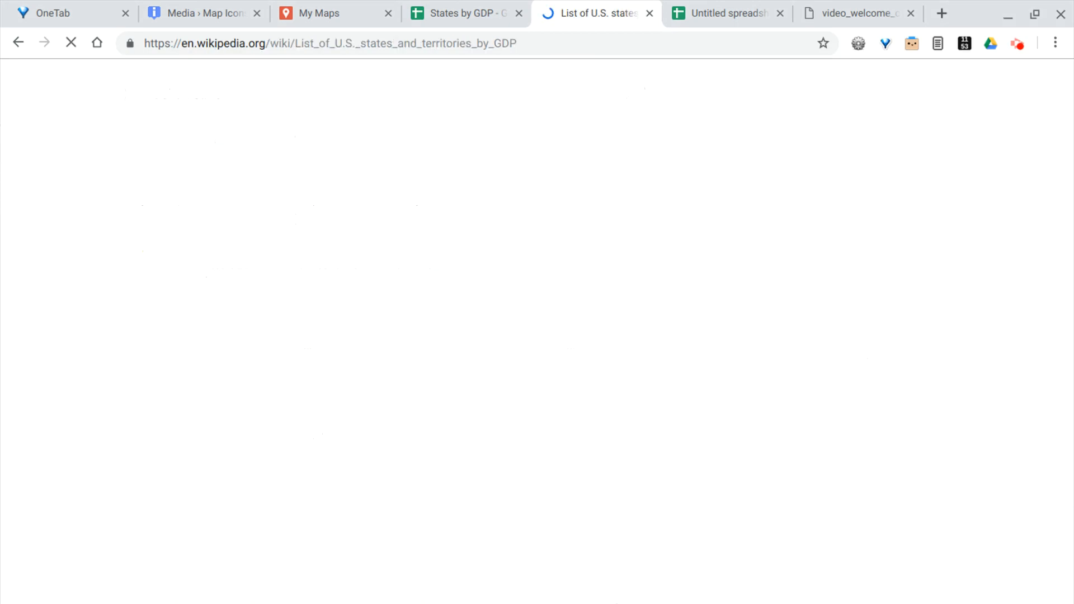
scroll(774, 102, down, 6)
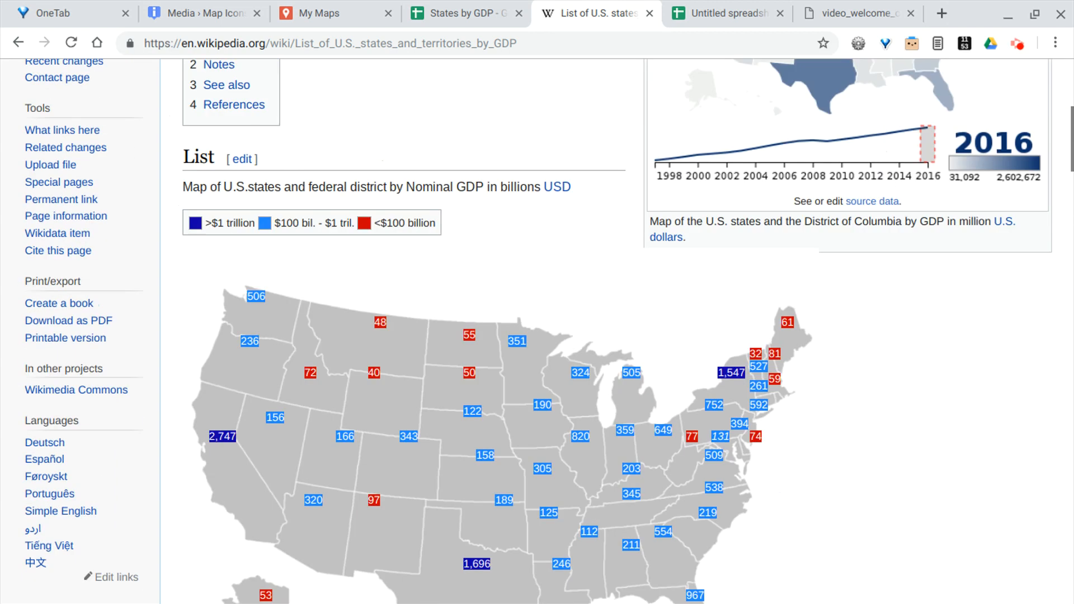
scroll(773, 102, down, 9)
scroll(465, 112, down, 1)
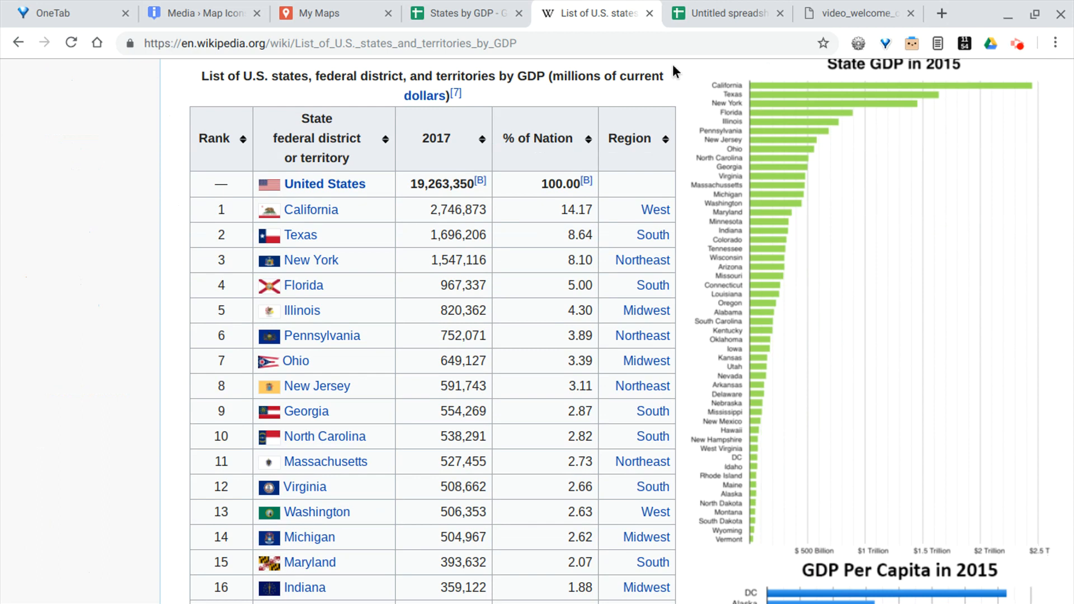
Step: Switch to the untitled spreadsheet and rename it "States by GDP"
click(704, 14)
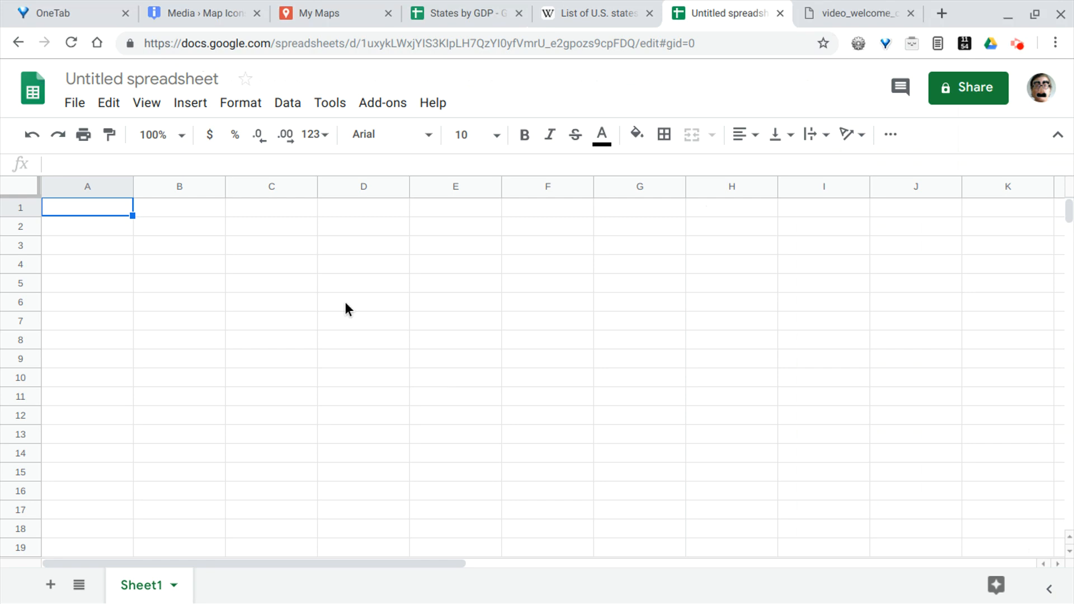
click(132, 85)
text(States by GDP)
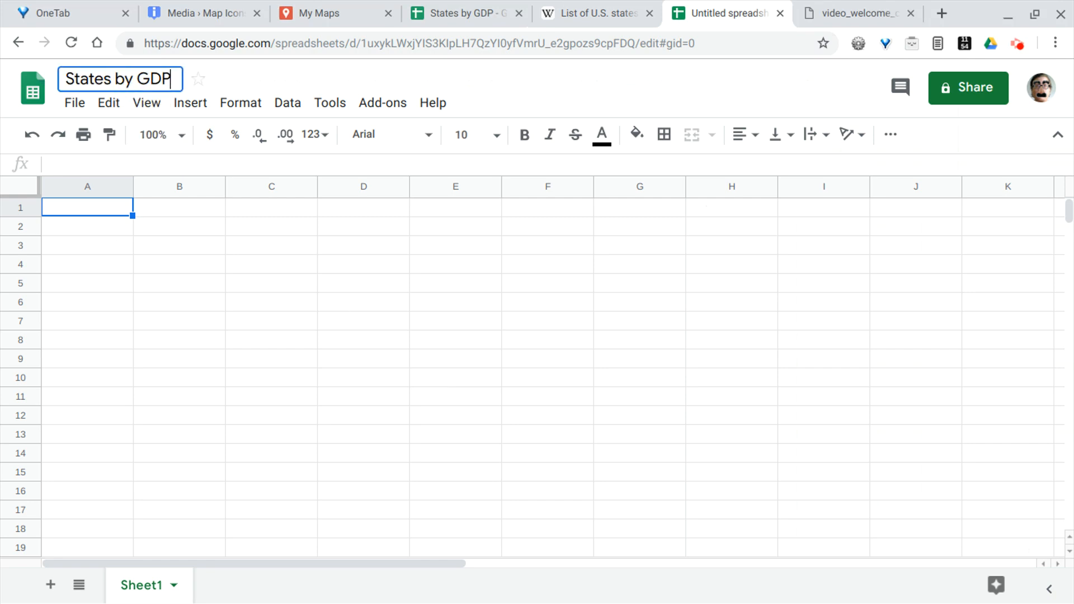
key(Return)
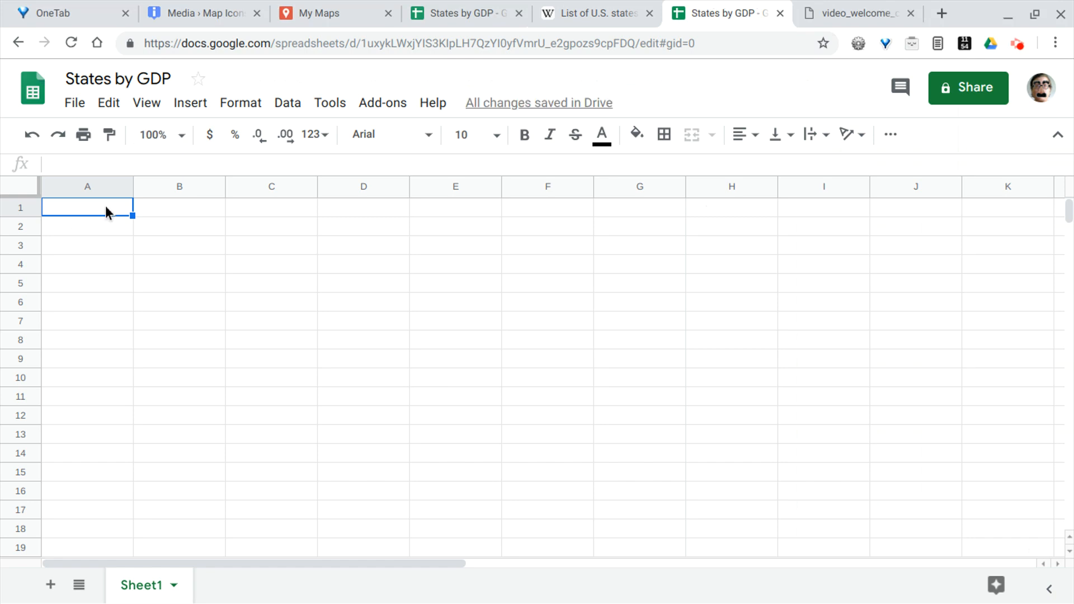
Step: Begin an IMPORTHTML formula in cell A1 with an opening quotation mark for the URL argument
text(=)
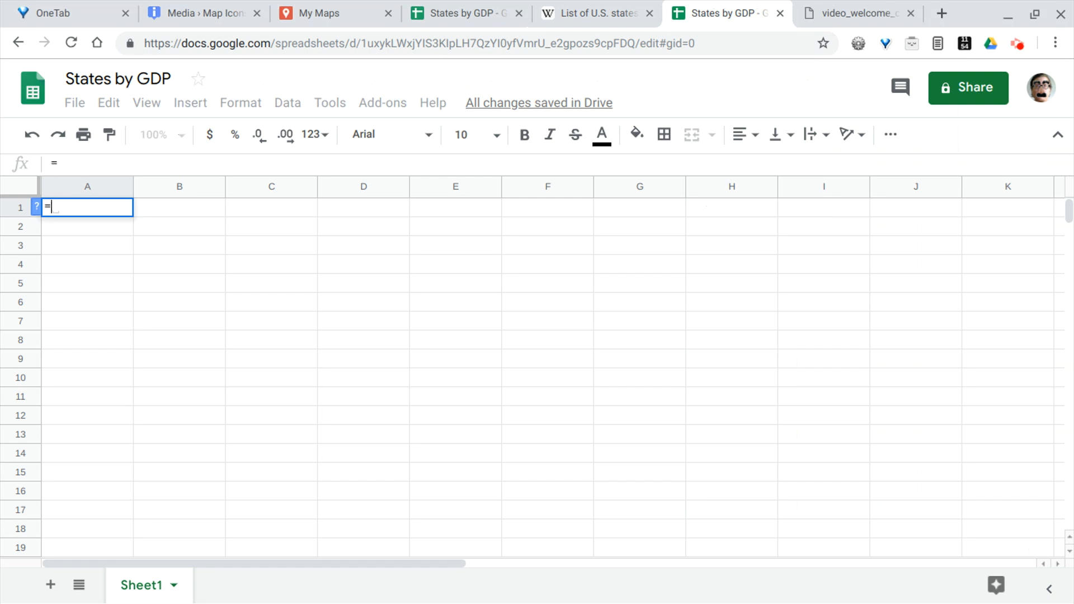
text(IMPORT)
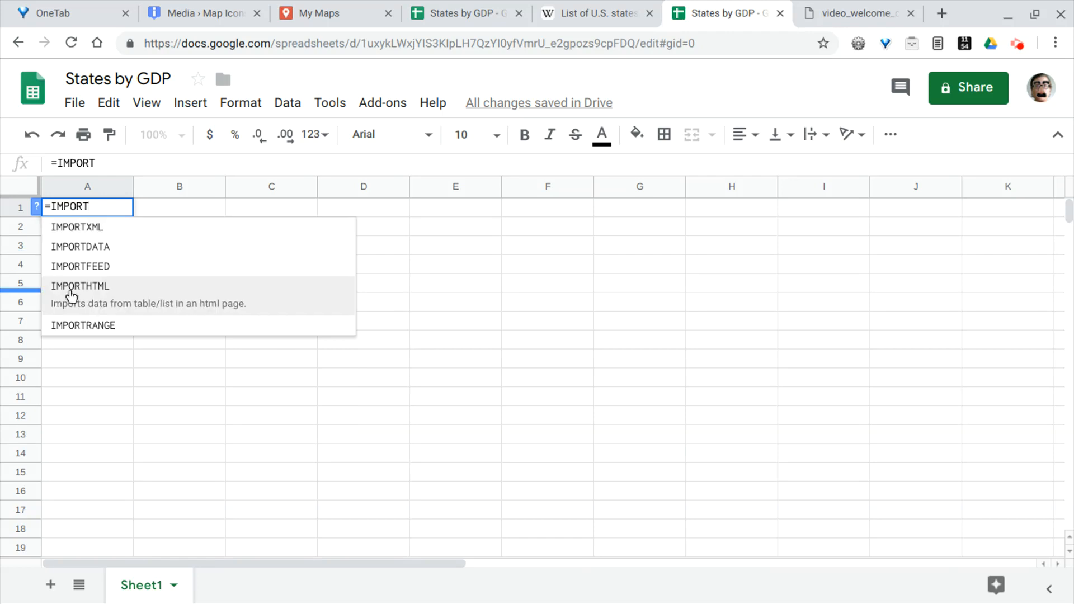
click(115, 305)
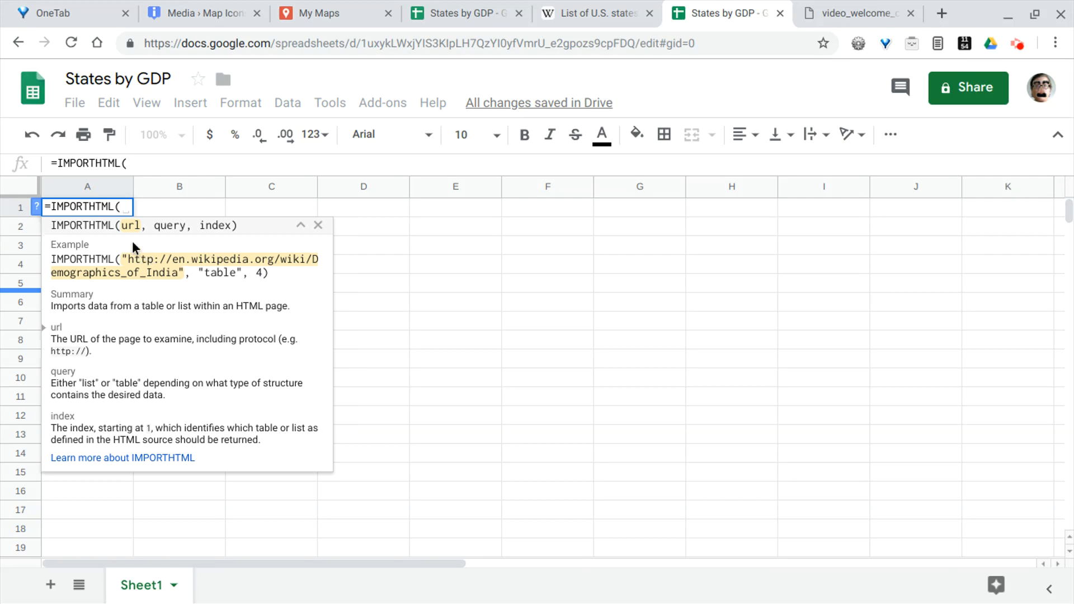
text(")
text(https://docs.google.com/drawings/d/e/2PACX-1vTdYGnRStsw7lbI5_0HeF-gIx49idnBd-iQHgHW8OCaVJht1hr5NDzqMGTm_6el6Hf8p-h4jEyl1PZY/pub?w=1440&h=1080)
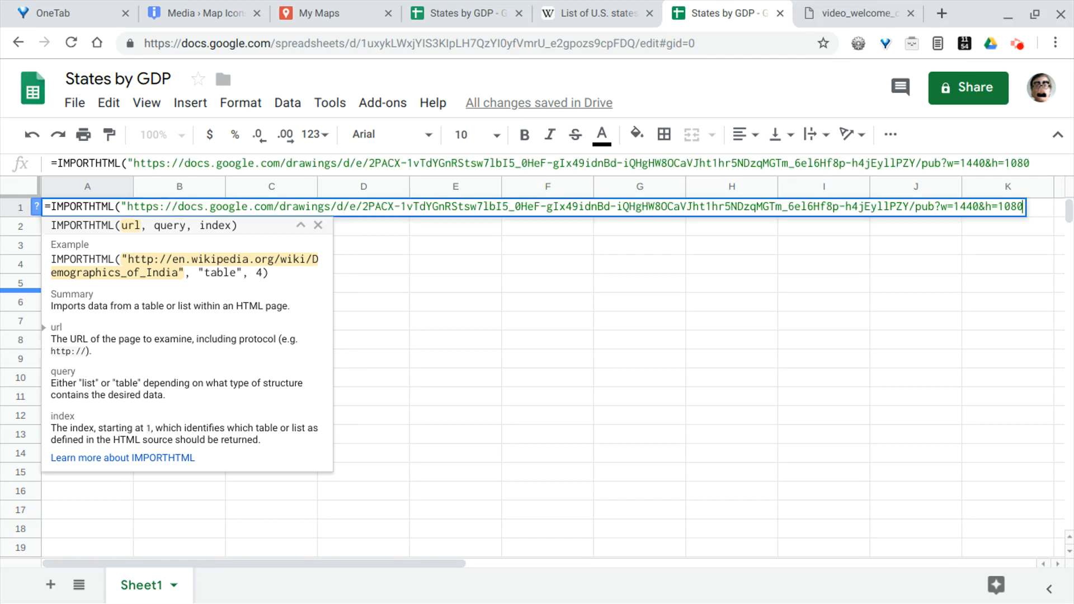
key(ctrl+z)
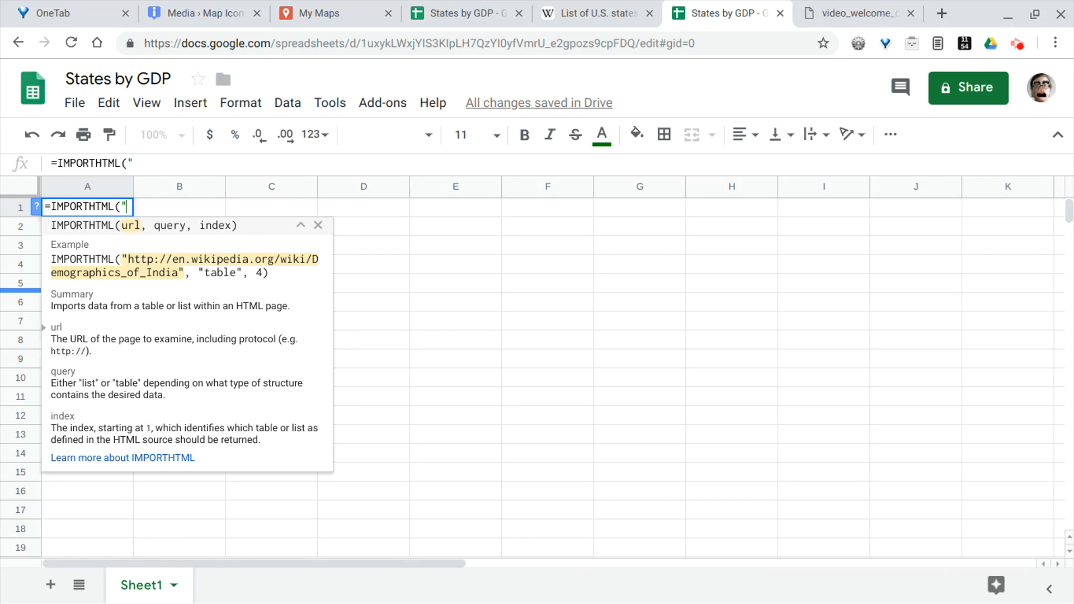
click(589, 12)
key(ctrl+l)
key(ctrl+c)
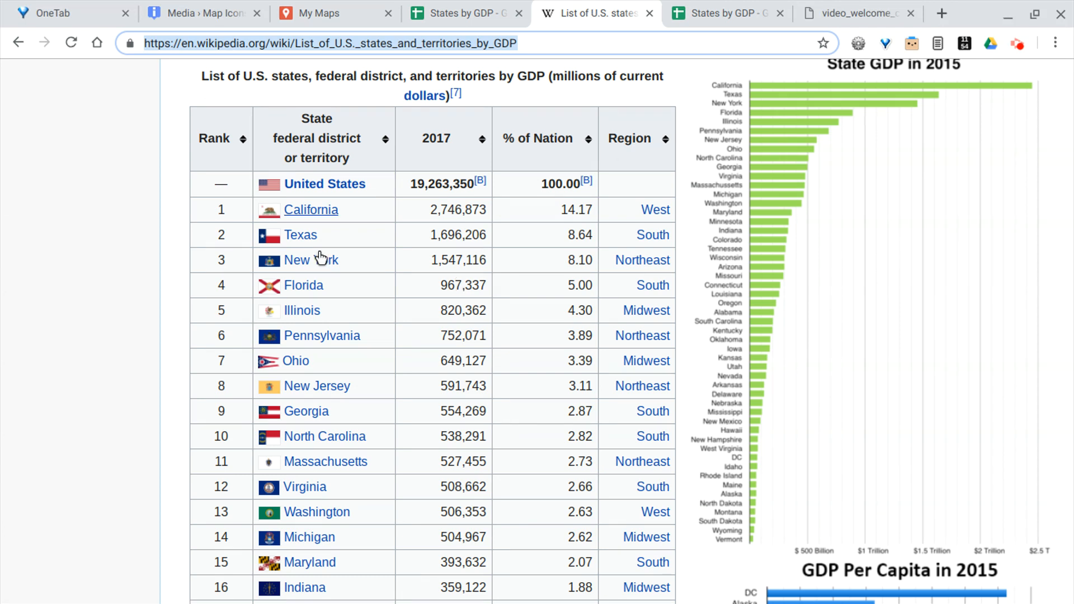
click(729, 12)
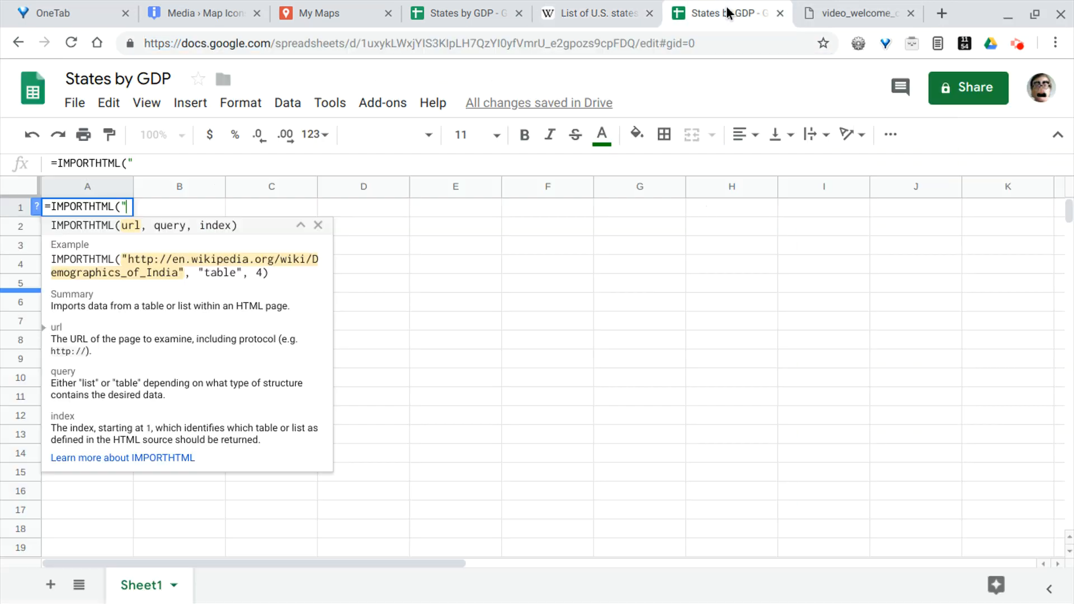
key(ctrl+v)
text(")
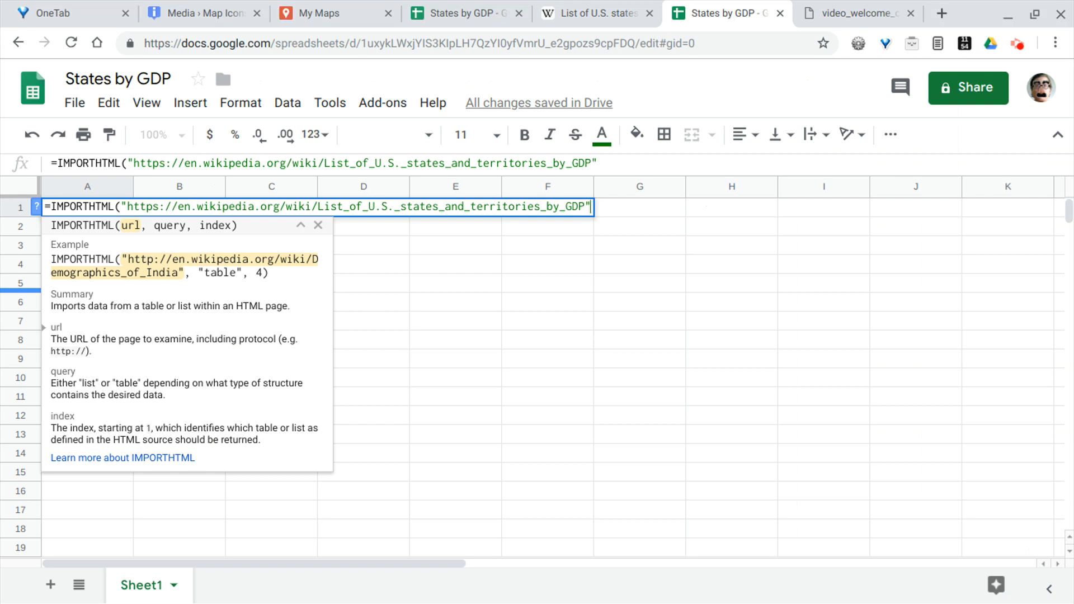
text(,)
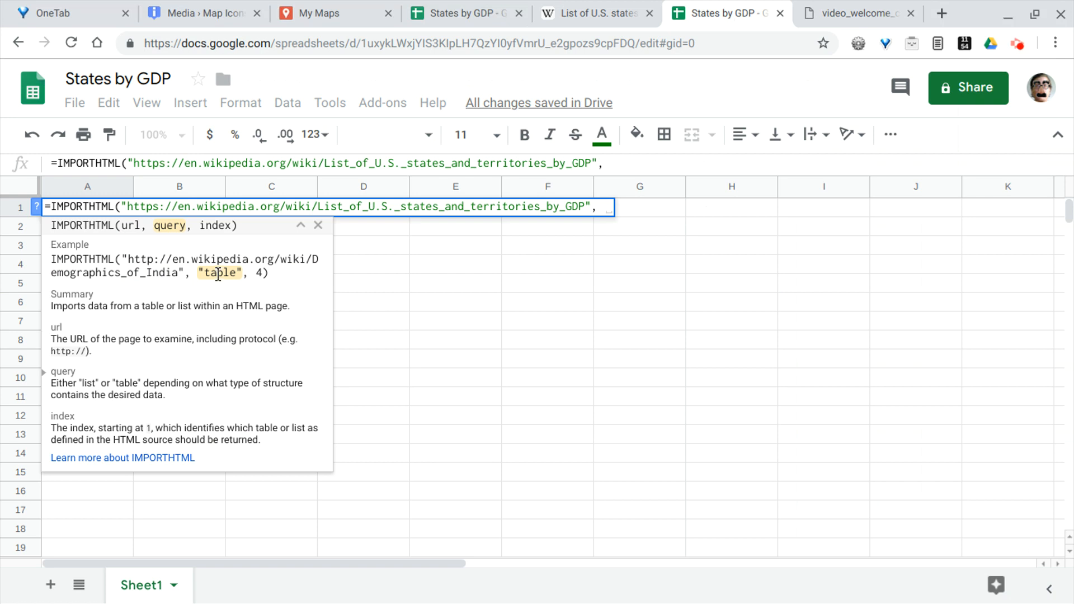
text("table",)
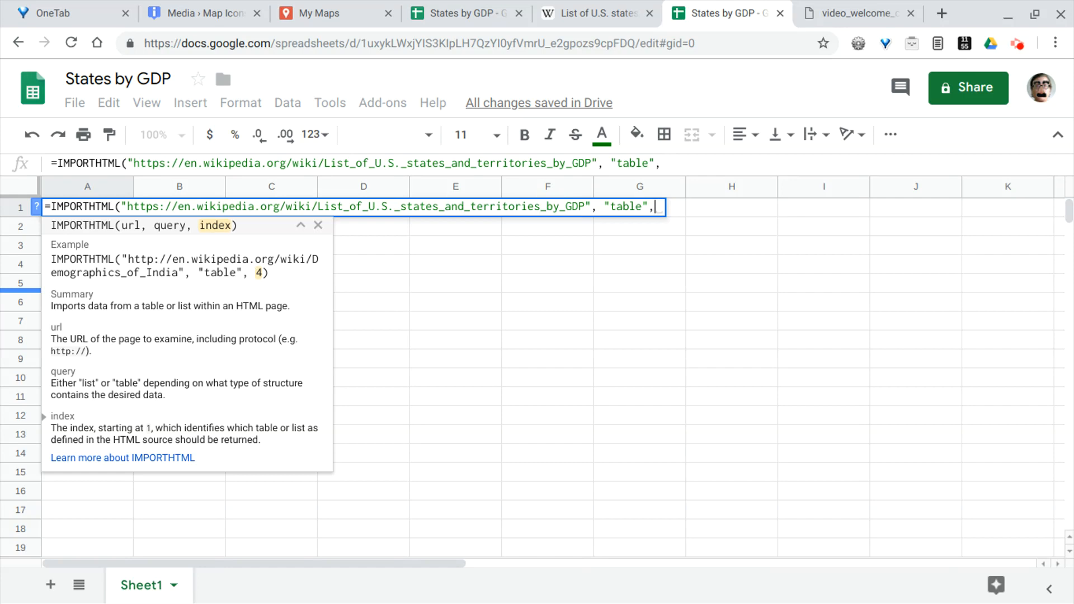
Step: Locate the state GDP table's position in the Wikipedia article and complete the import formula with index 3
click(598, 13)
scroll(409, 247, up, 10)
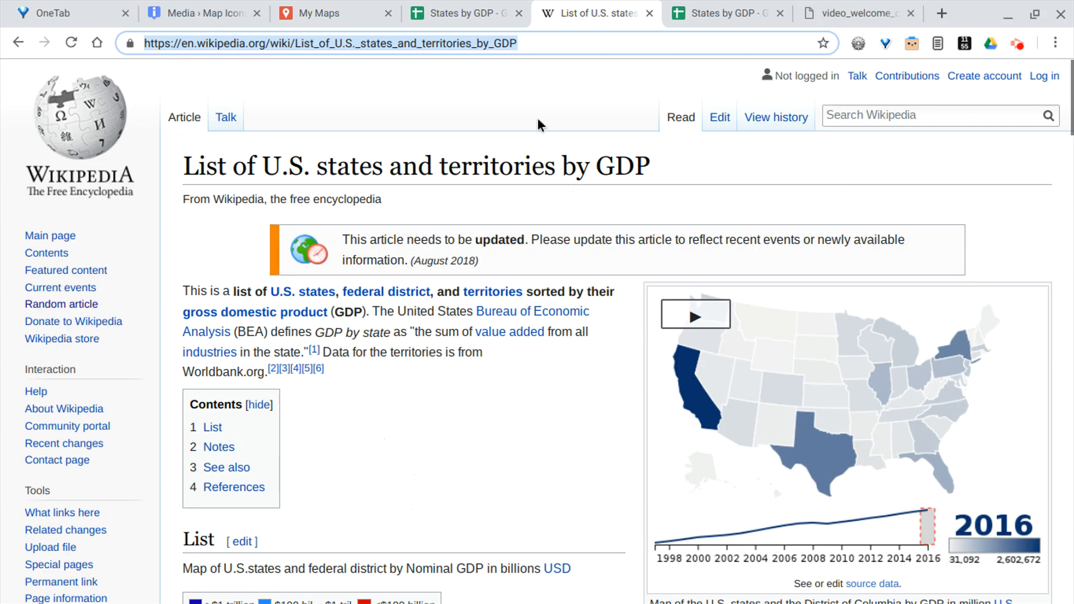
scroll(595, 416, down, 4)
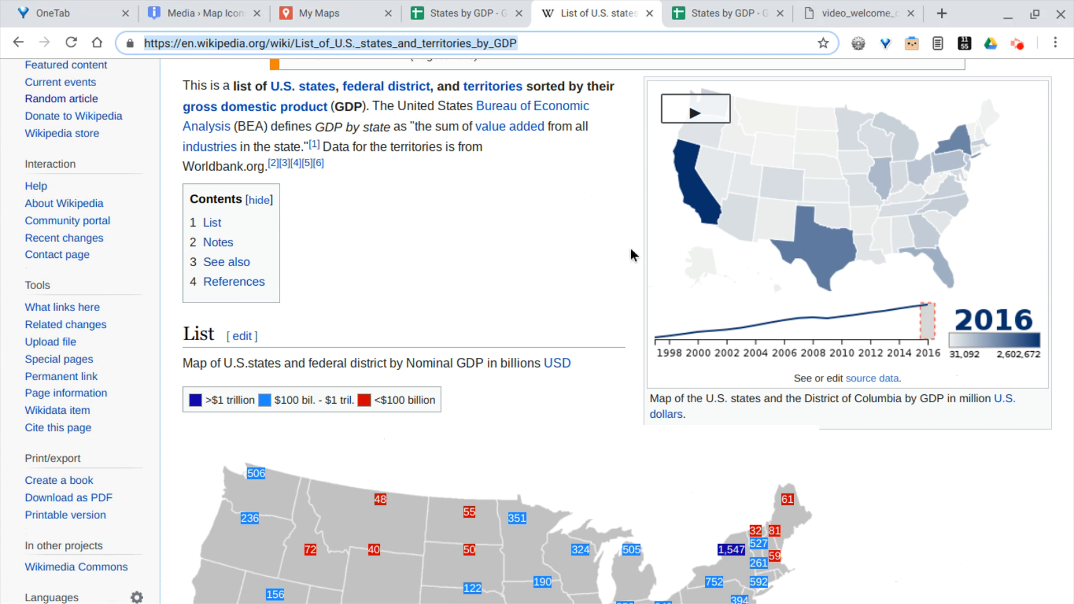
scroll(551, 542, down, 9)
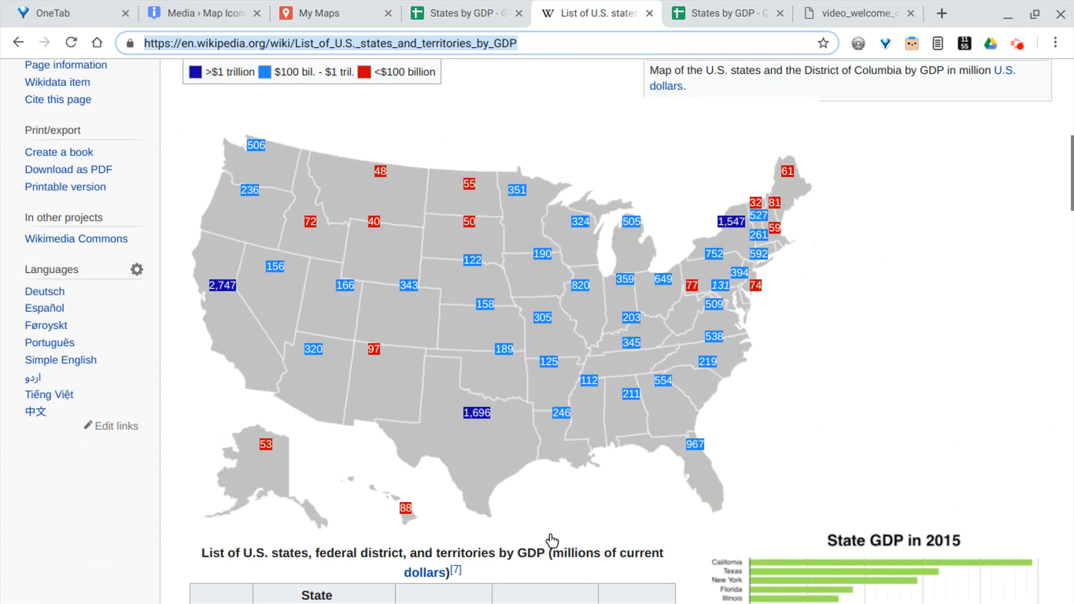
scroll(552, 542, down, 5)
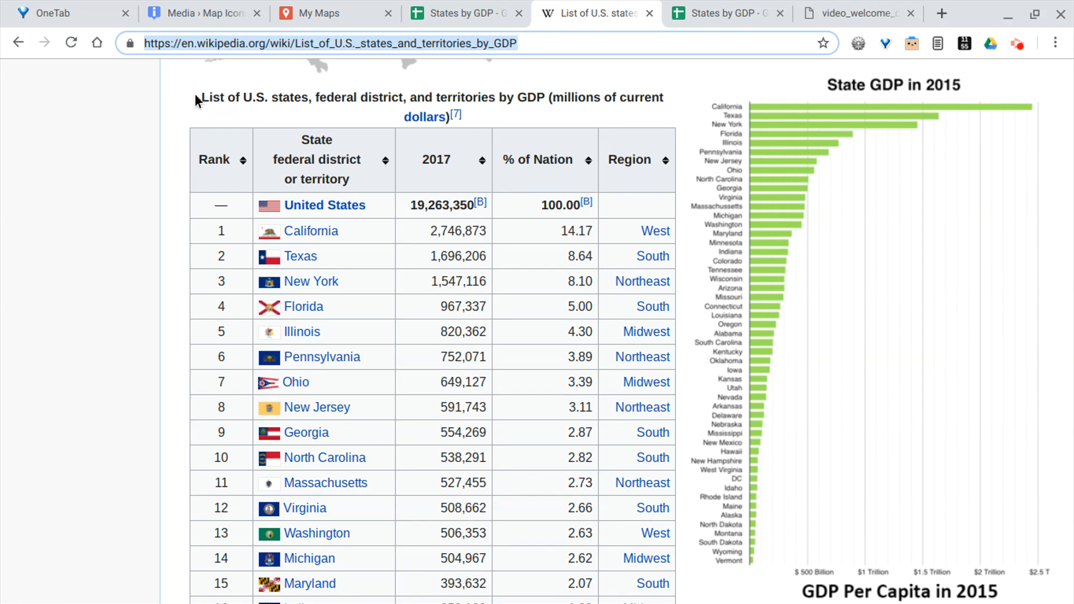
triple_click(213, 96)
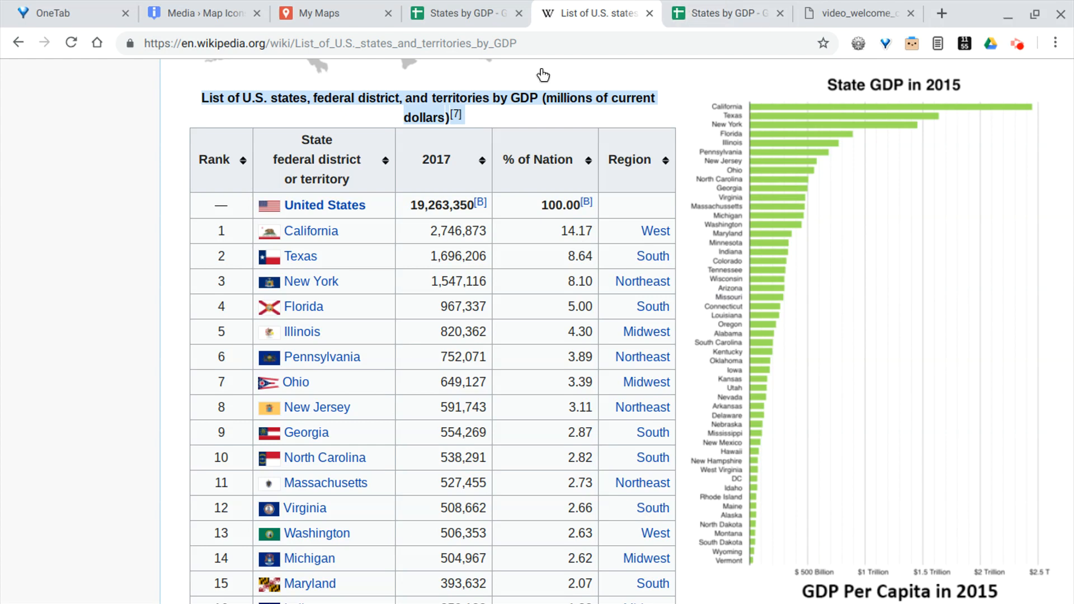
click(708, 11)
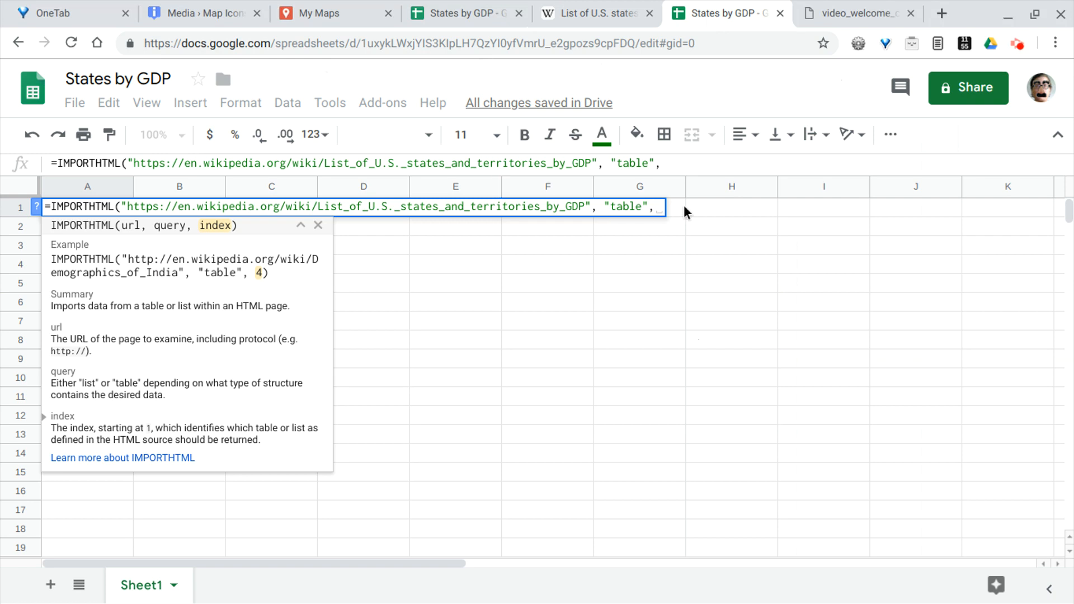
text(3))
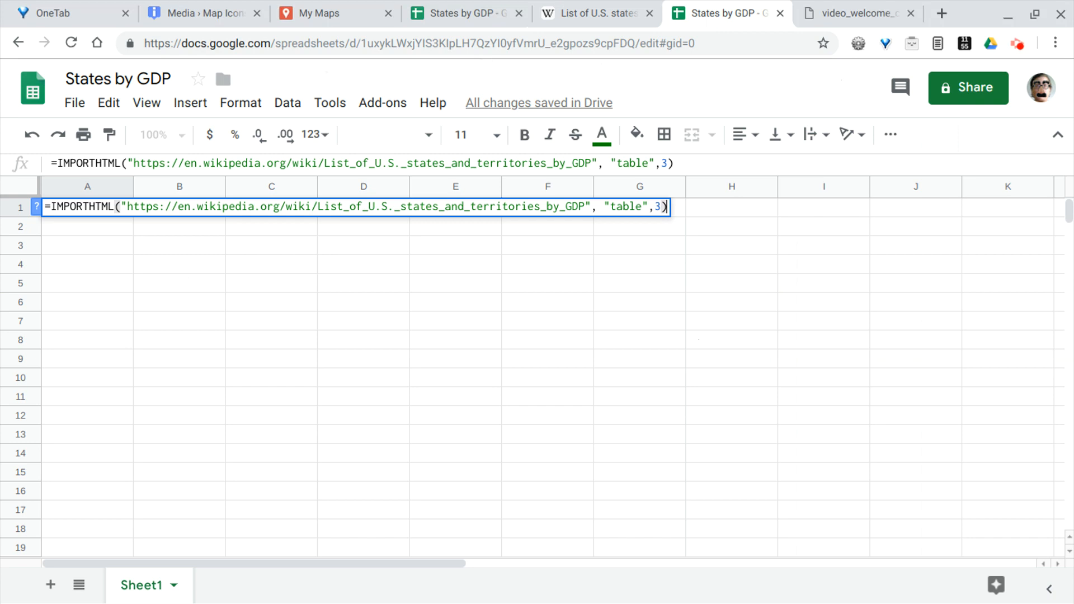
key(Return)
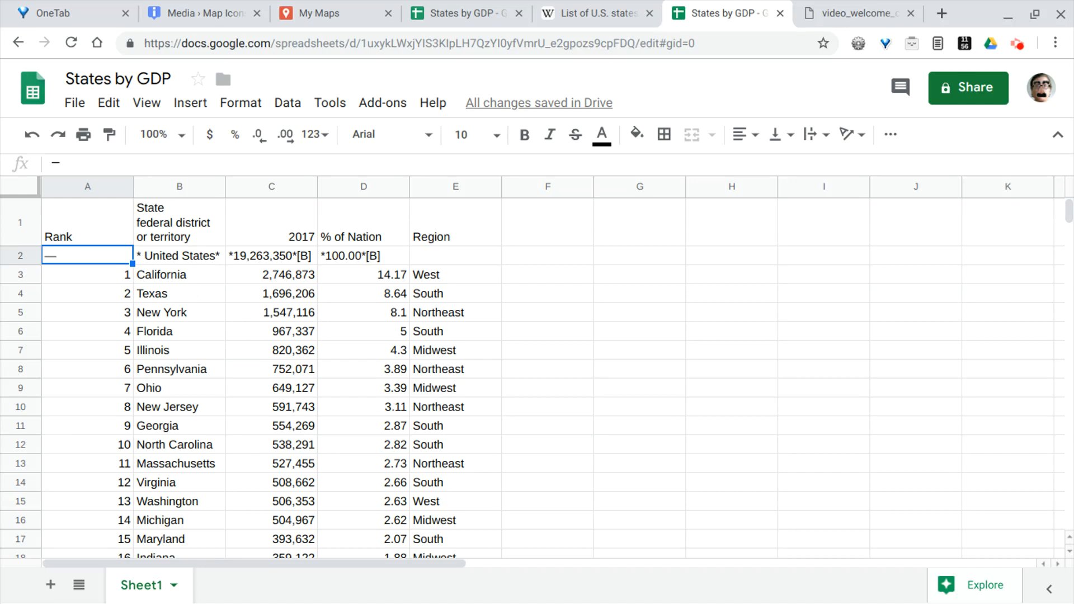
Step: Insert a chart from the state names and 2017 GDP values for California through Vermont, range B3:C54
click(186, 274)
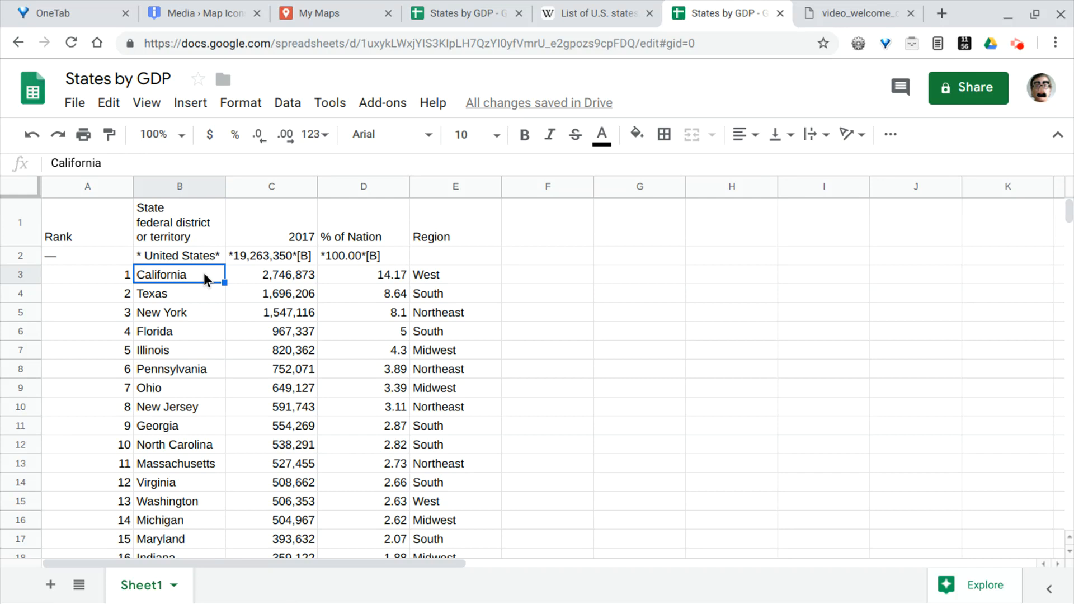
scroll(329, 395, down, 12)
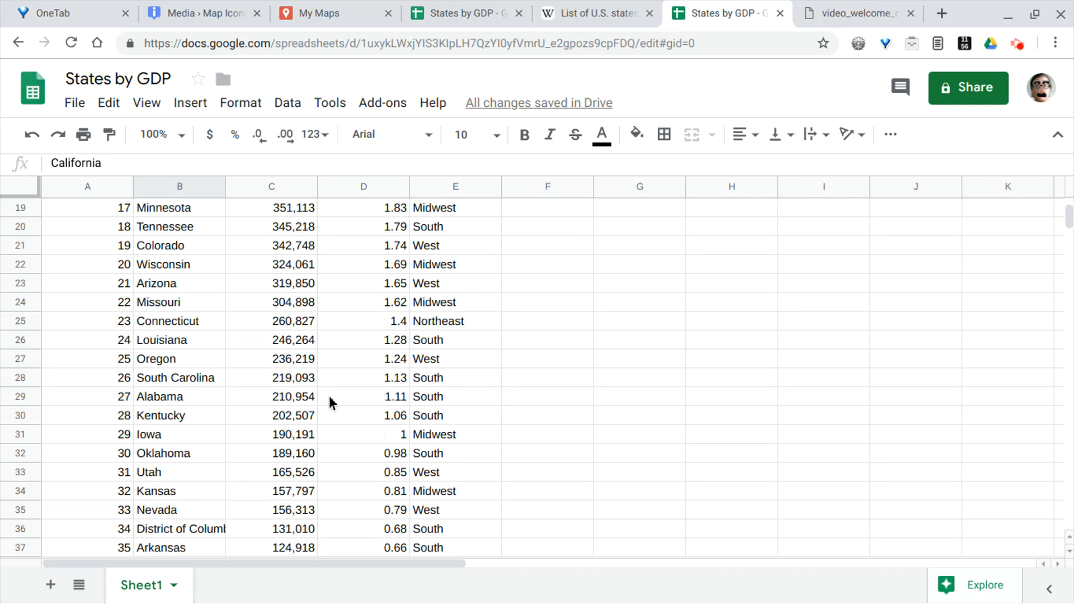
scroll(329, 398, down, 3)
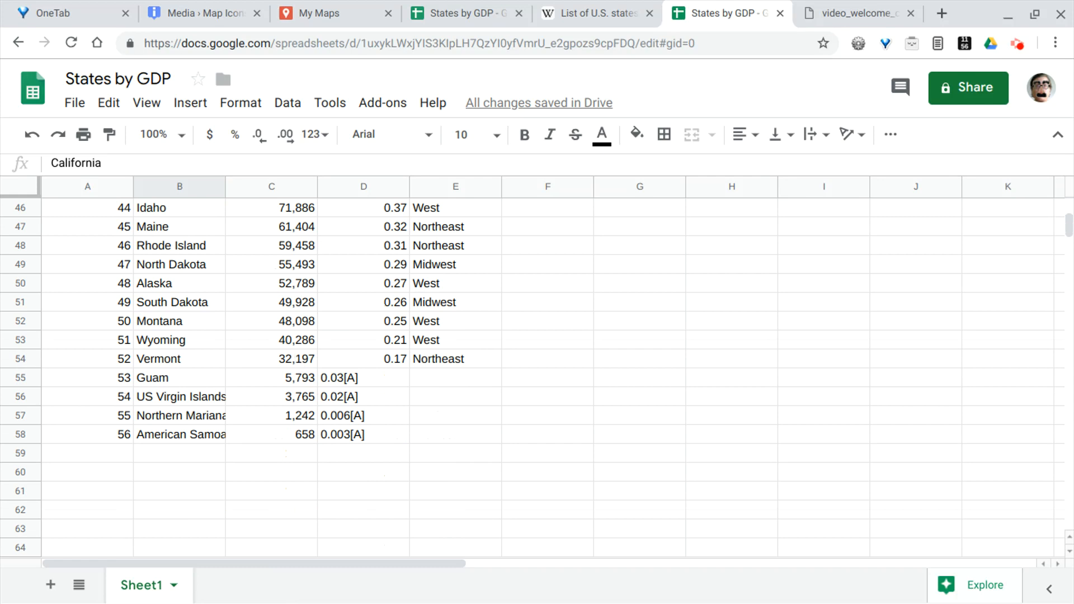
shift+click(297, 361)
scroll(297, 360, up, 9)
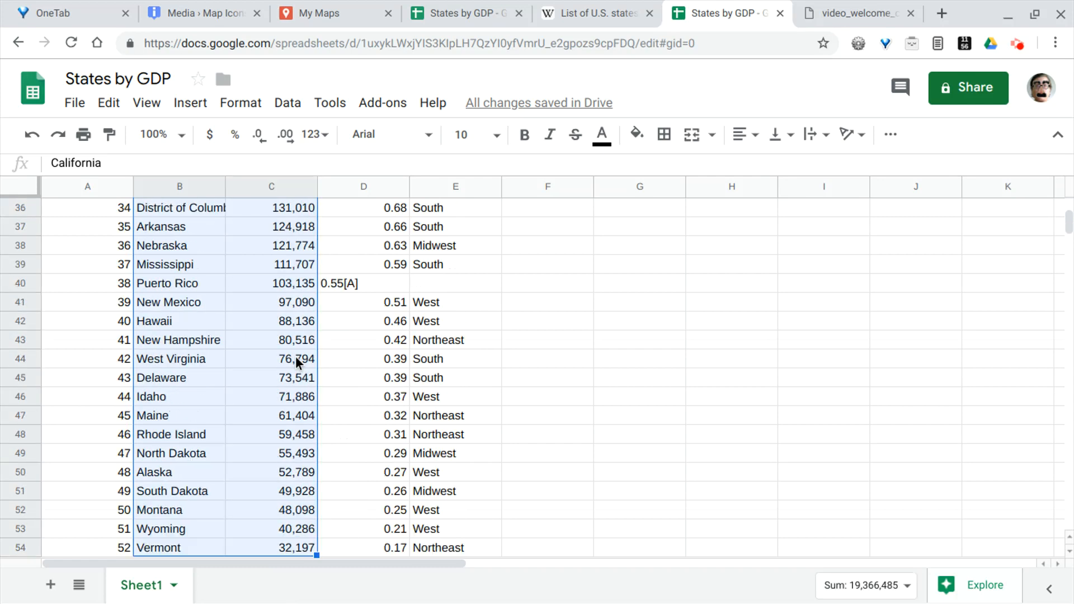
scroll(297, 361, up, 6)
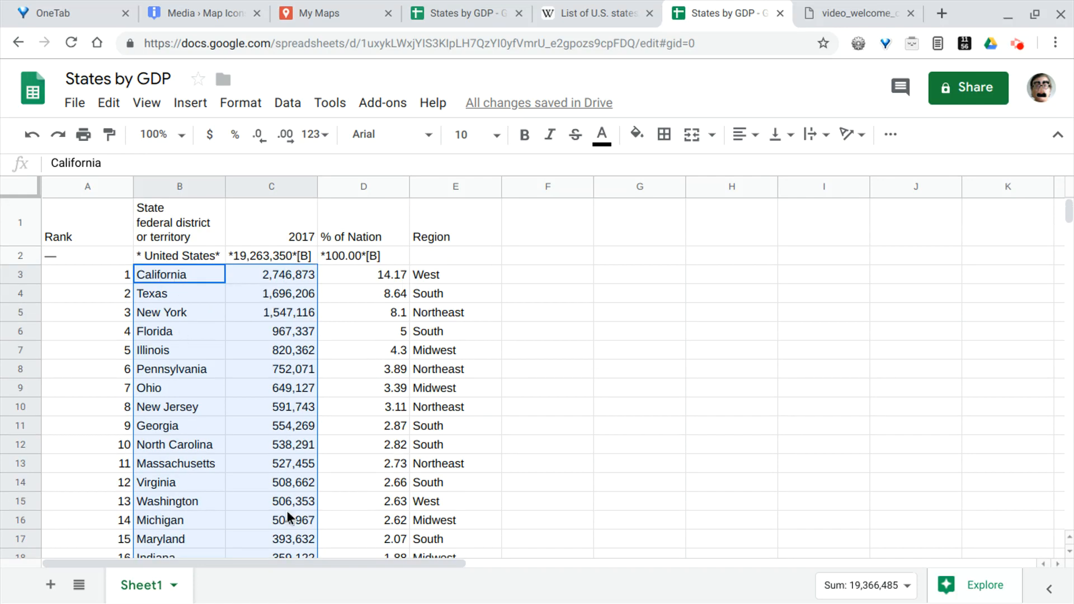
click(197, 105)
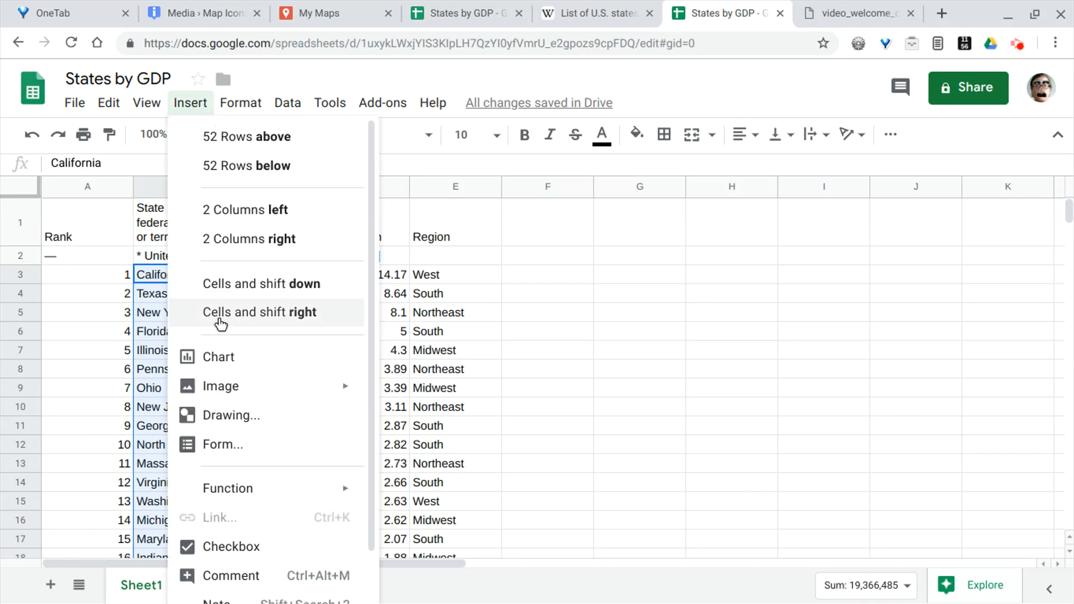
click(257, 364)
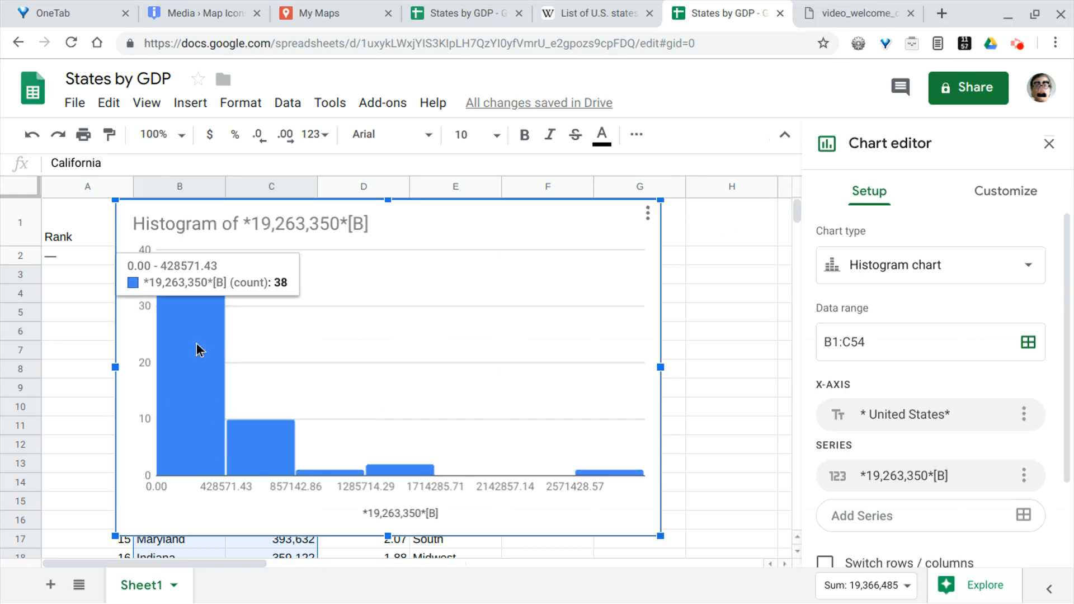
Step: Change the histogram of state GDP values to a column chart
click(987, 280)
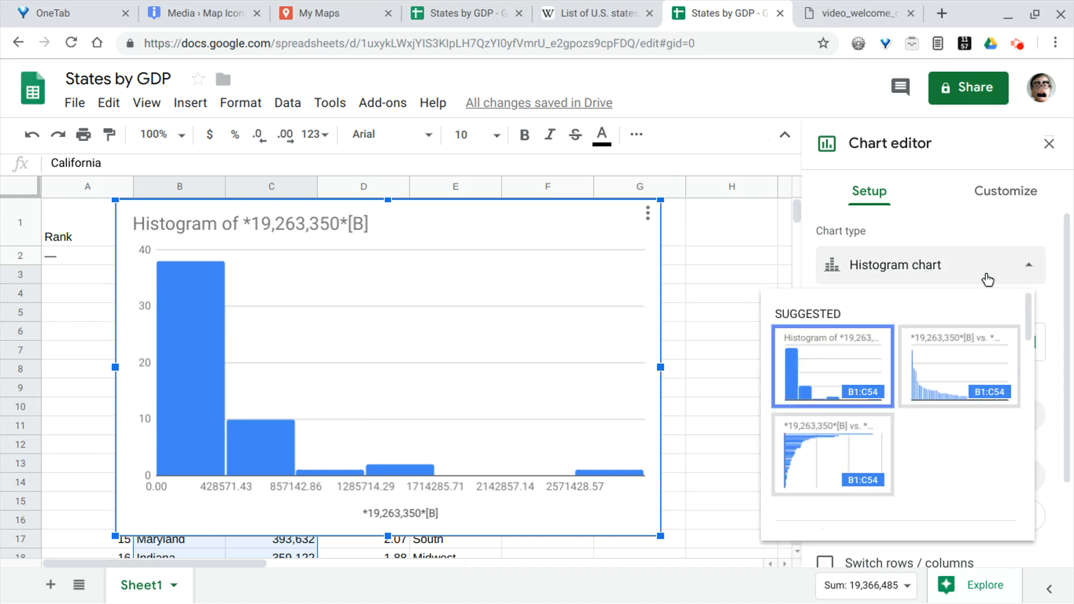
scroll(886, 427, down, 6)
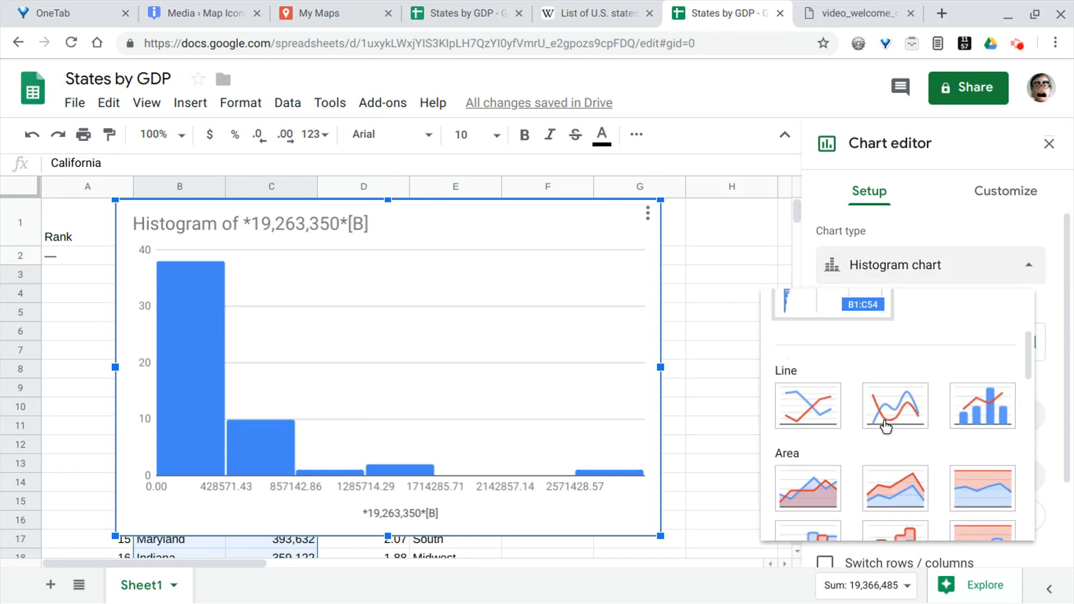
scroll(894, 431, down, 1)
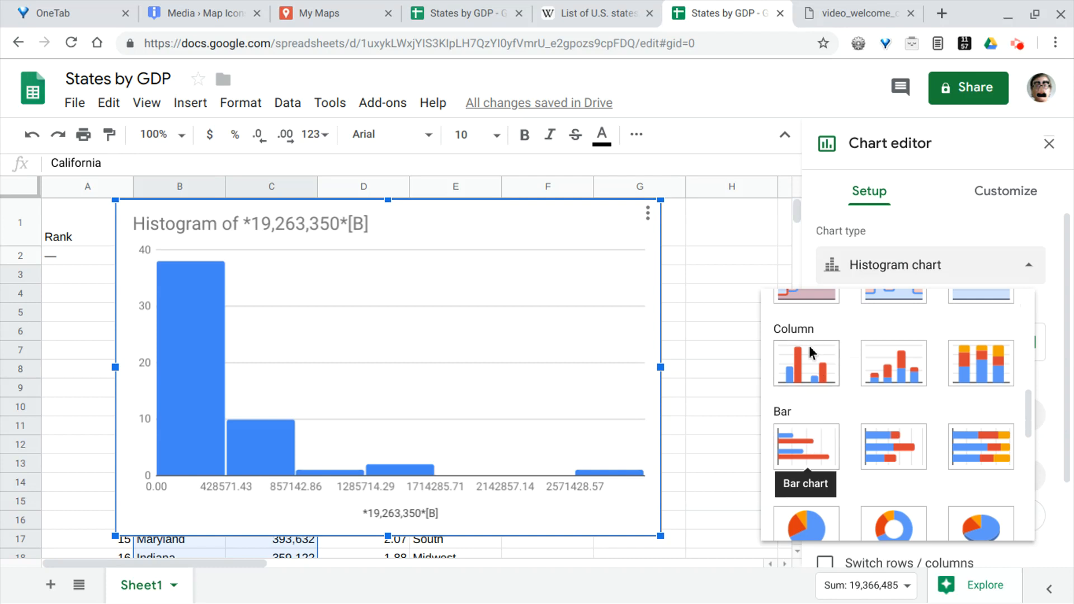
click(814, 362)
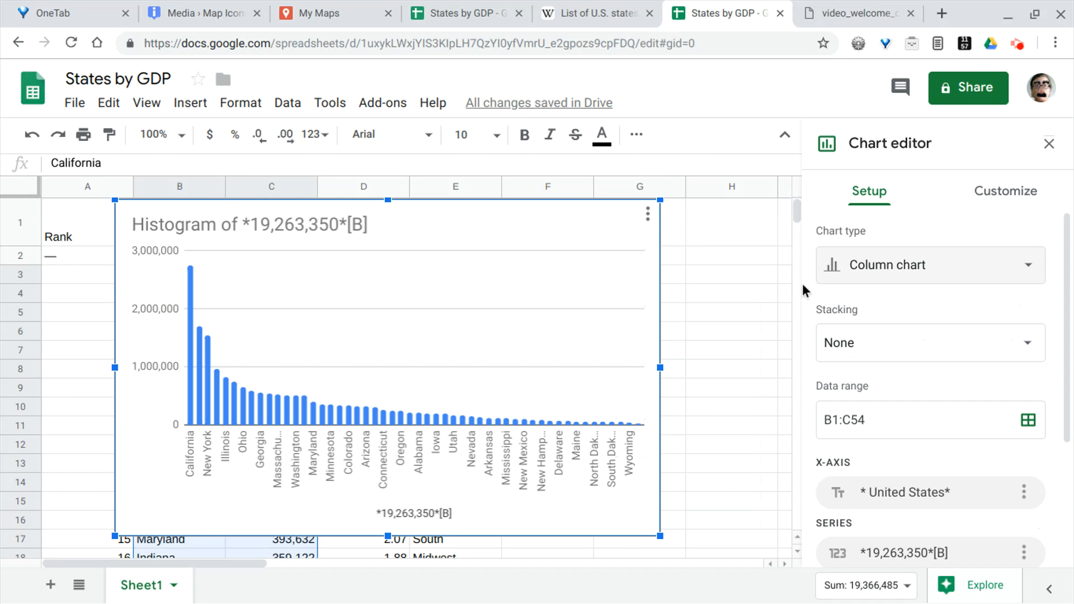
Step: Change the chart type to Geo chart to plot the GDP values on a map
click(906, 267)
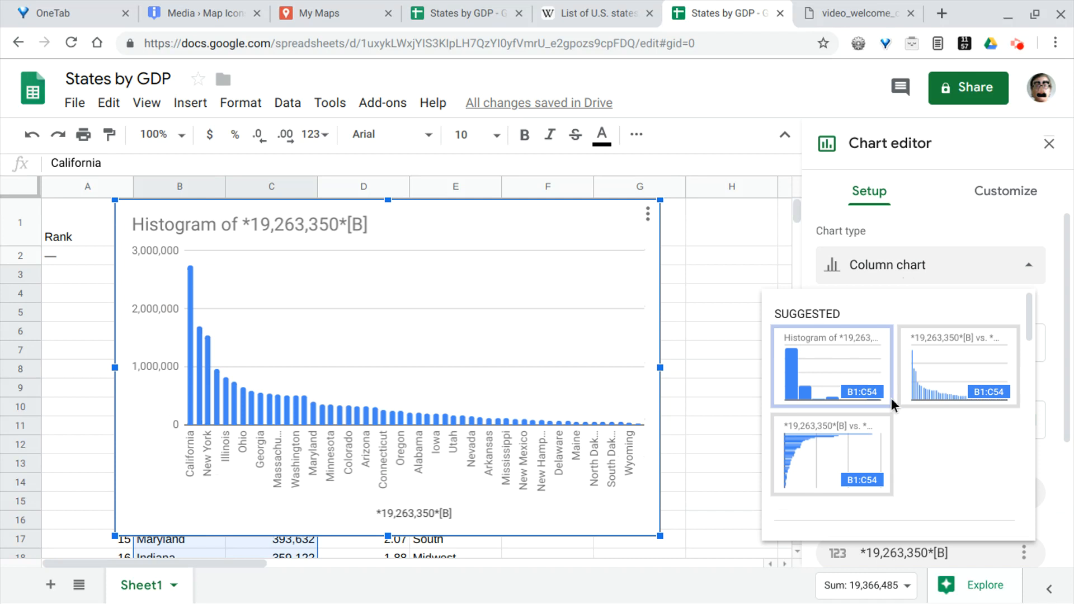
scroll(891, 398, down, 10)
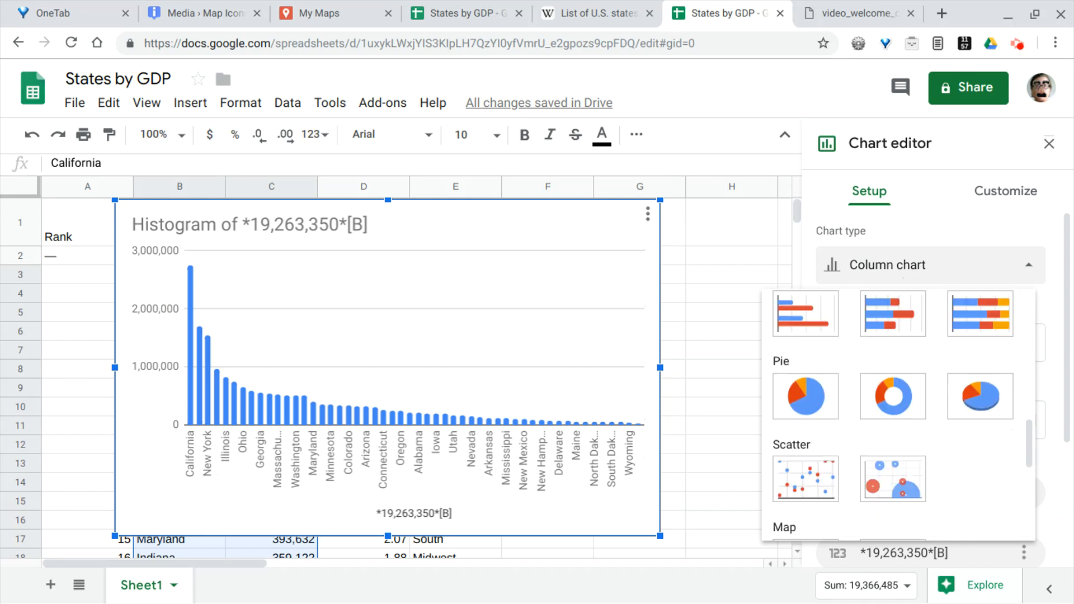
scroll(891, 398, down, 4)
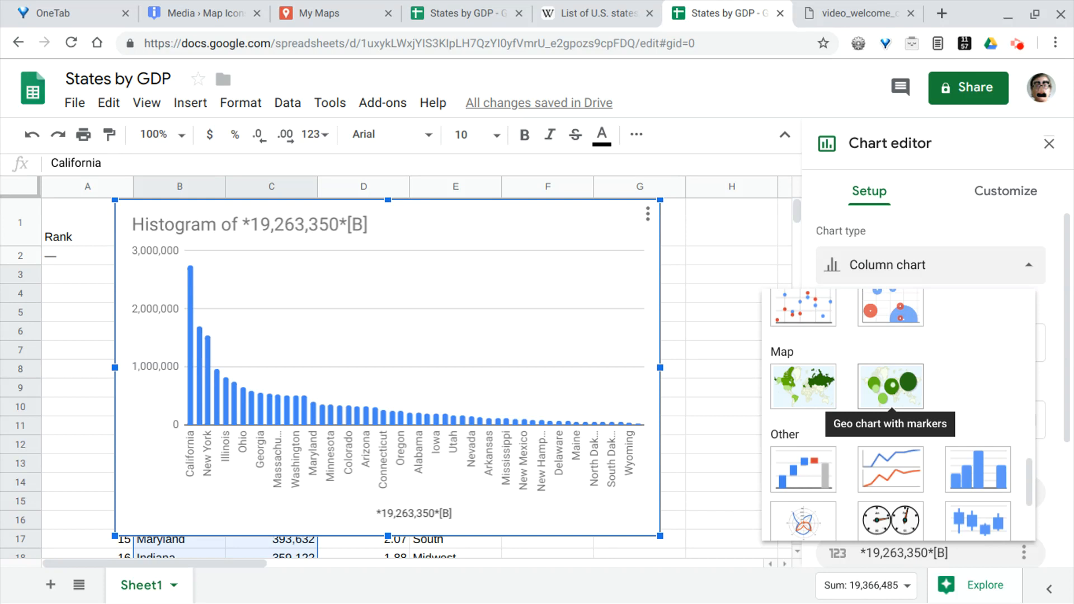
click(804, 386)
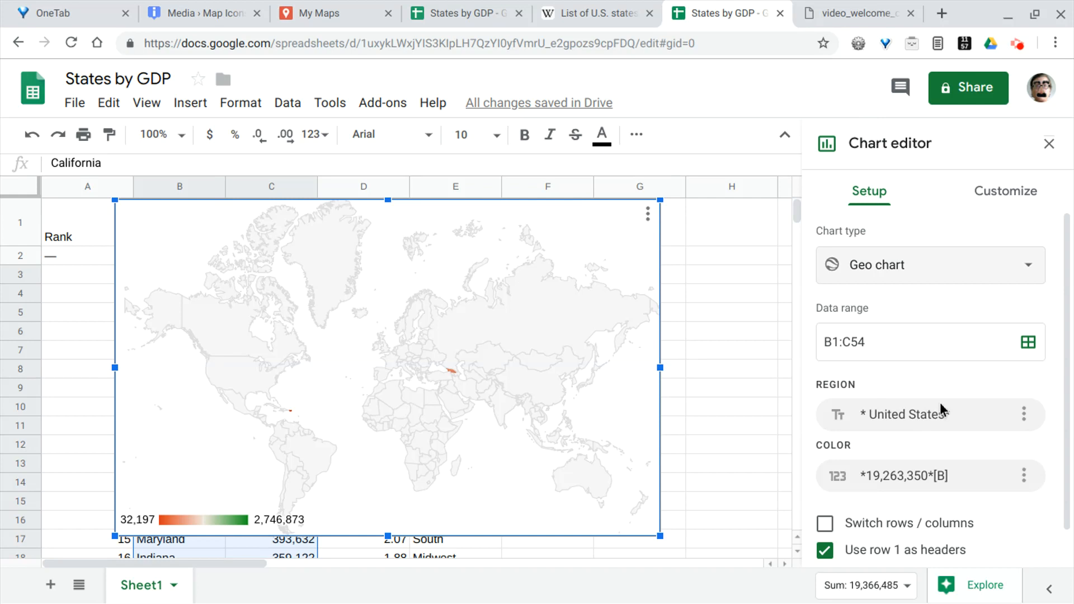
click(1025, 417)
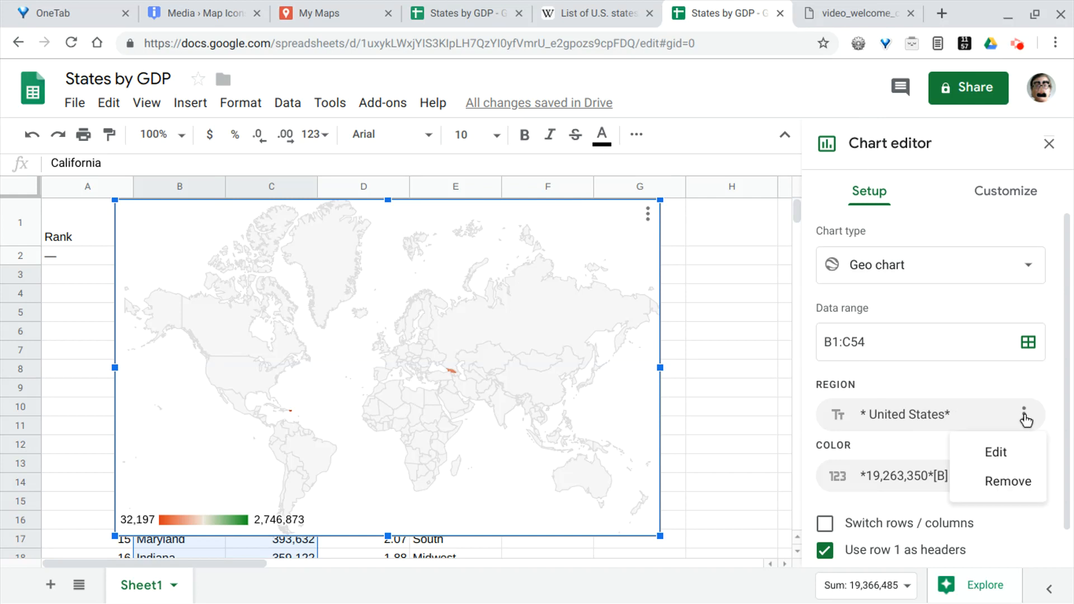
click(1004, 456)
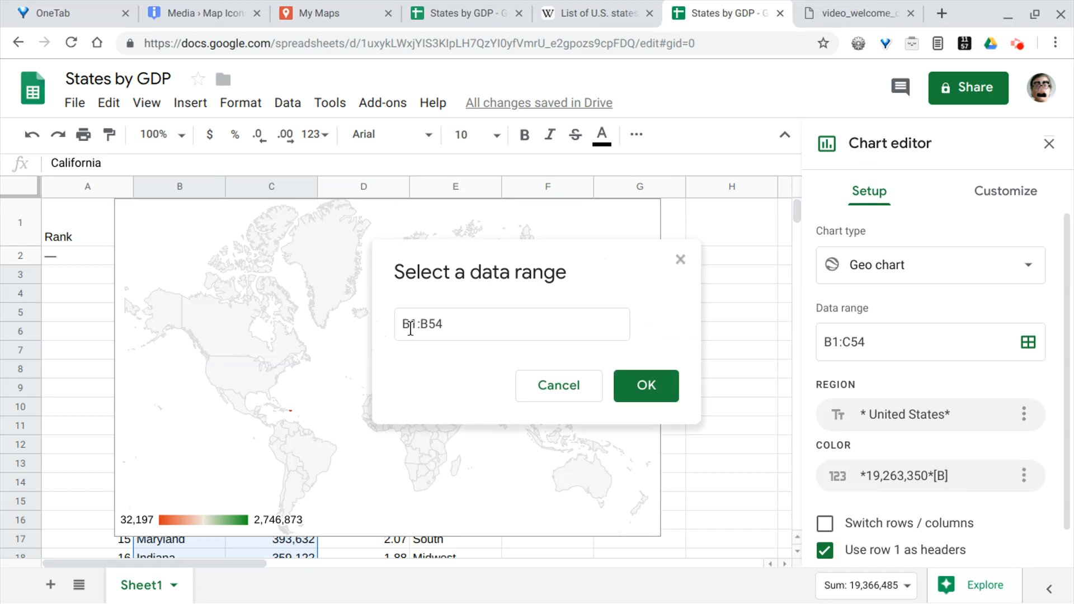
click(559, 385)
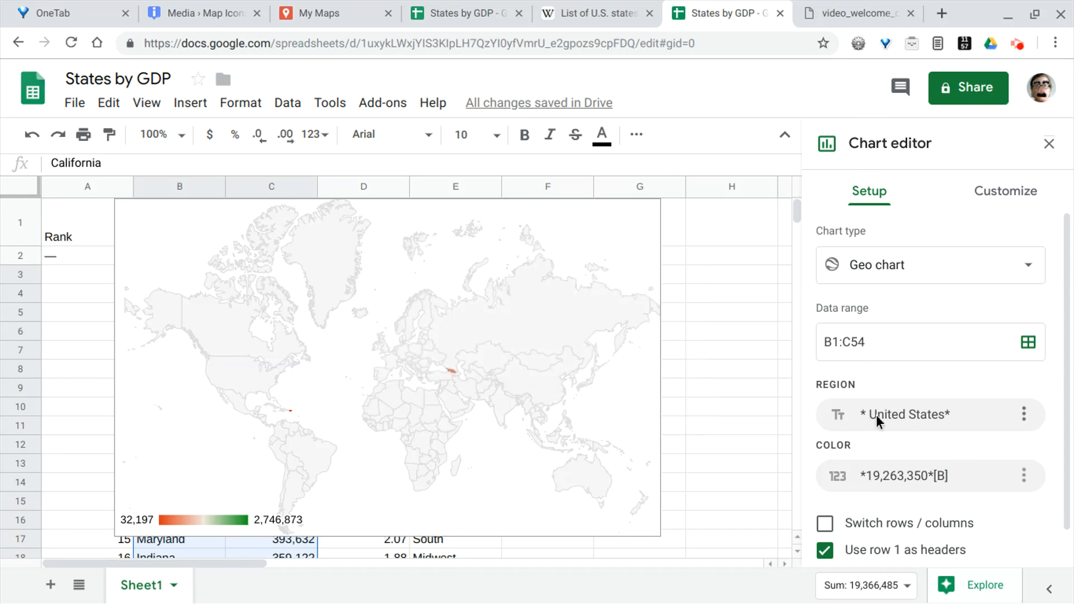
scroll(878, 419, down, 1)
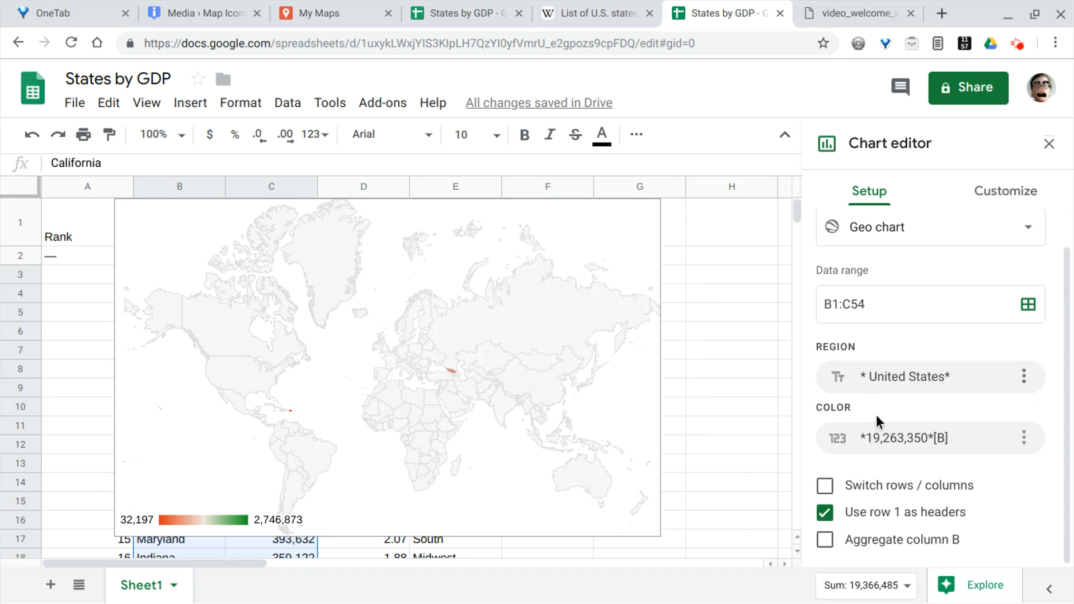
Step: Set the geo chart's region to United States
click(984, 191)
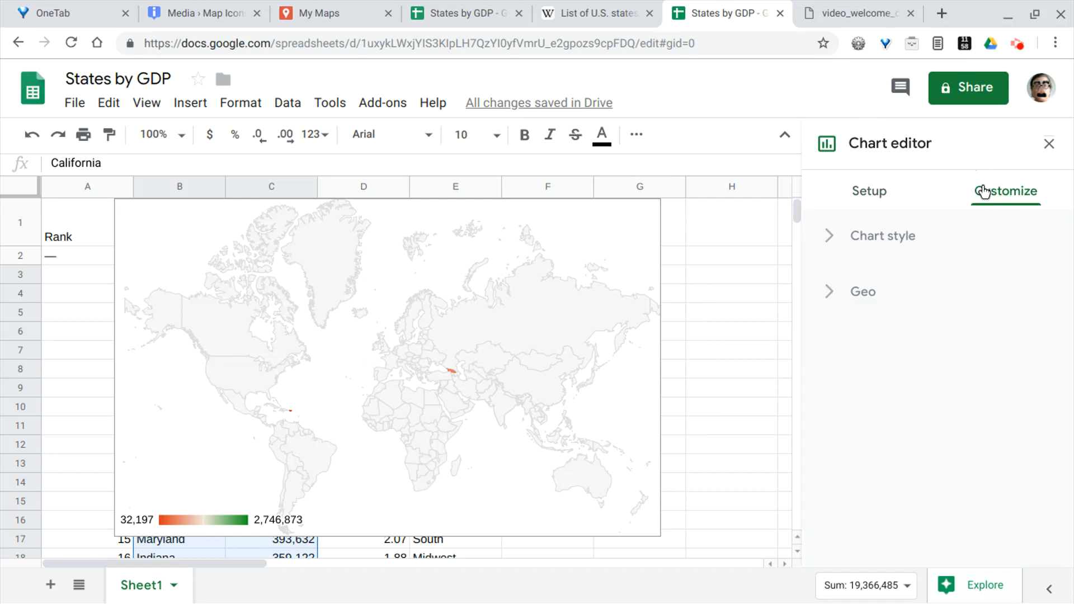
click(882, 239)
click(843, 388)
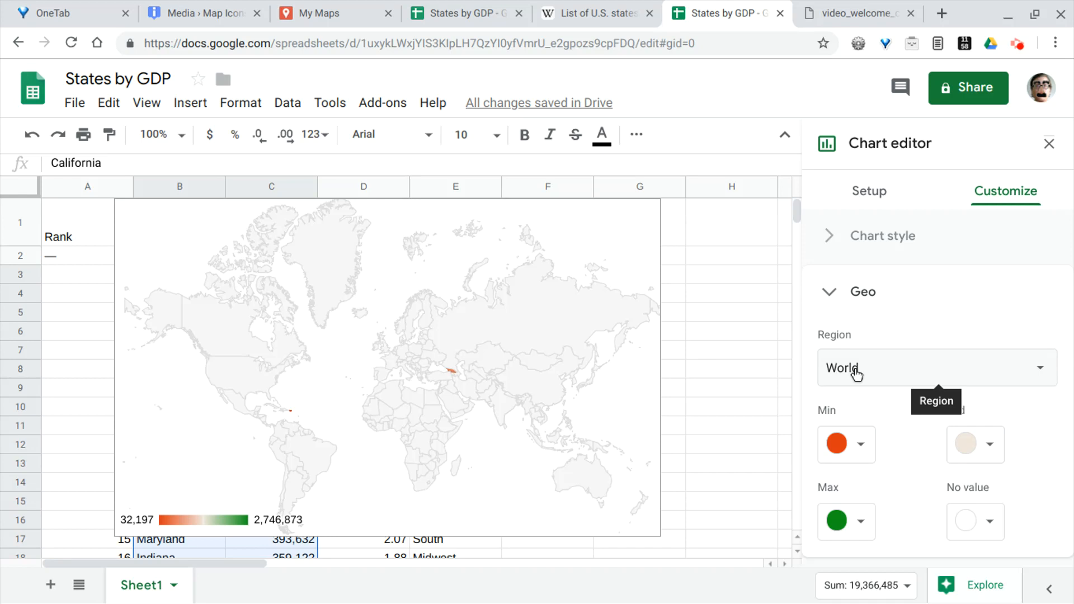
click(857, 373)
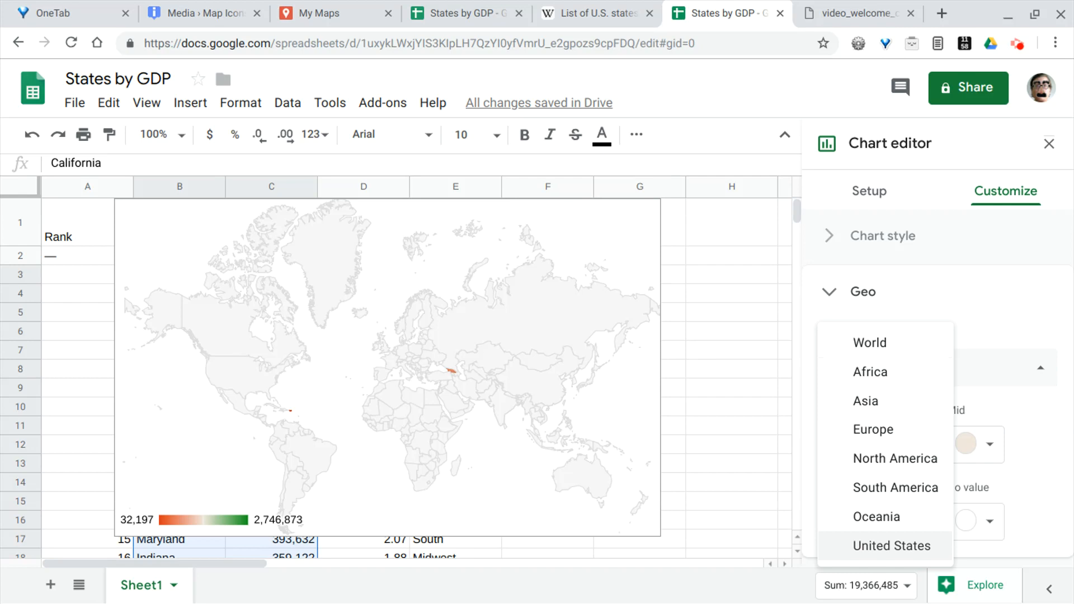
click(885, 547)
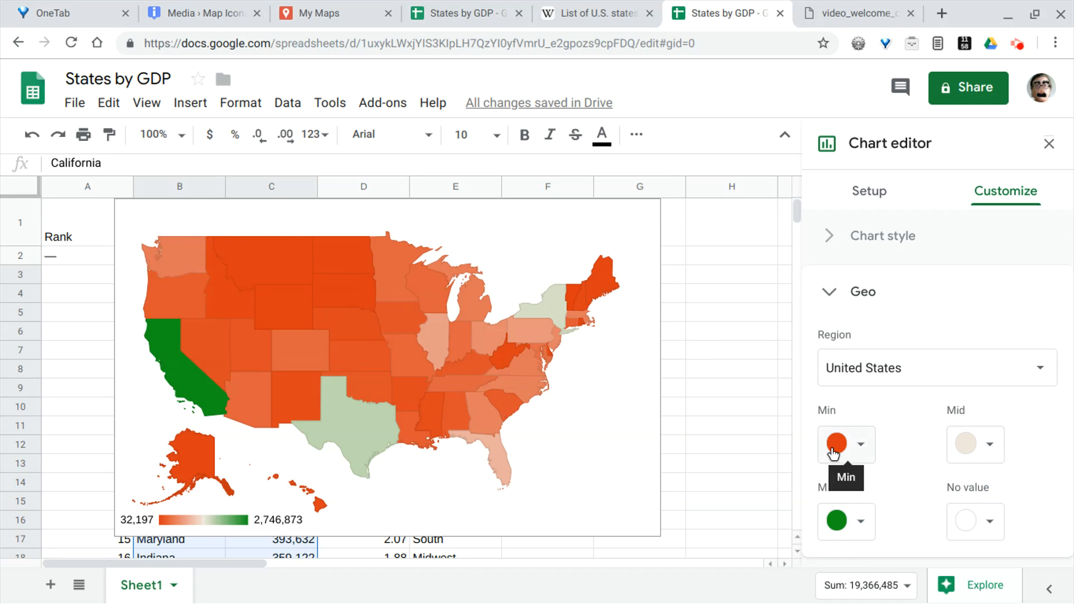
Step: Recolor the map's value scale with blue for the maximum and purple for the midpoint
click(851, 523)
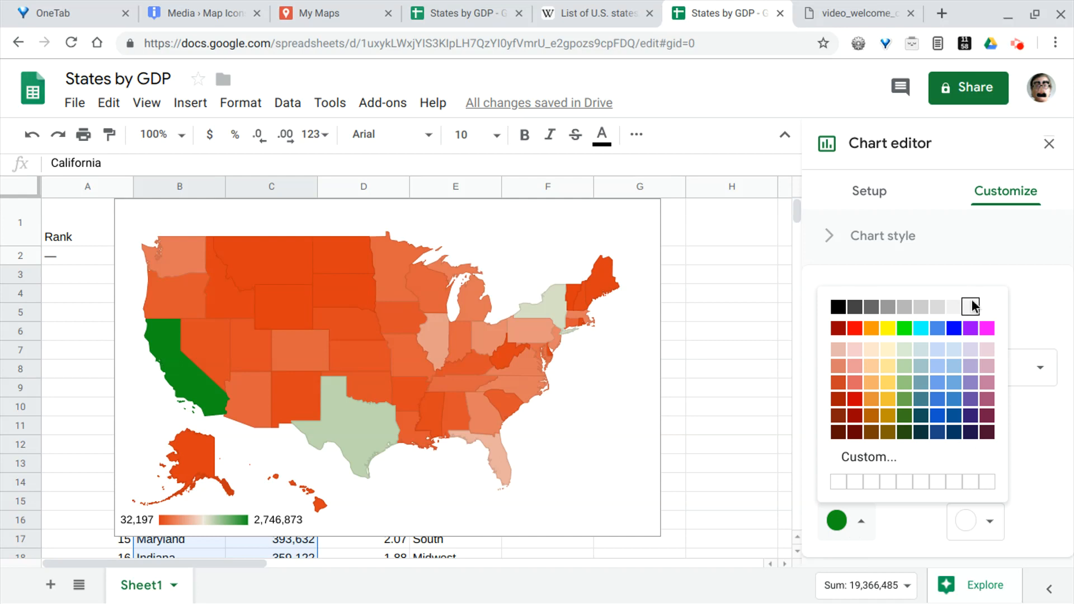
click(954, 330)
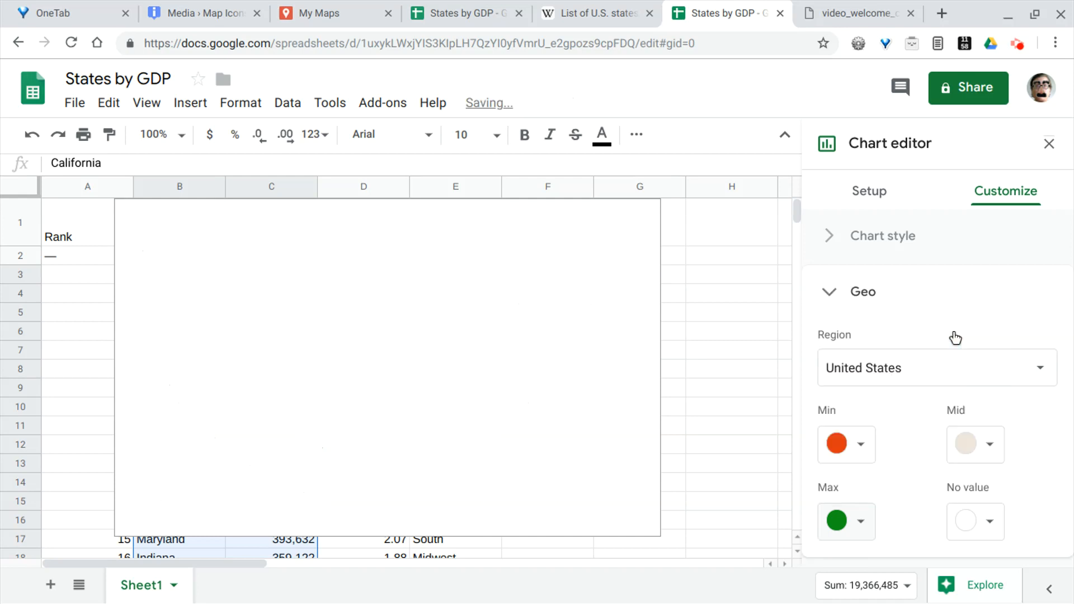
click(974, 445)
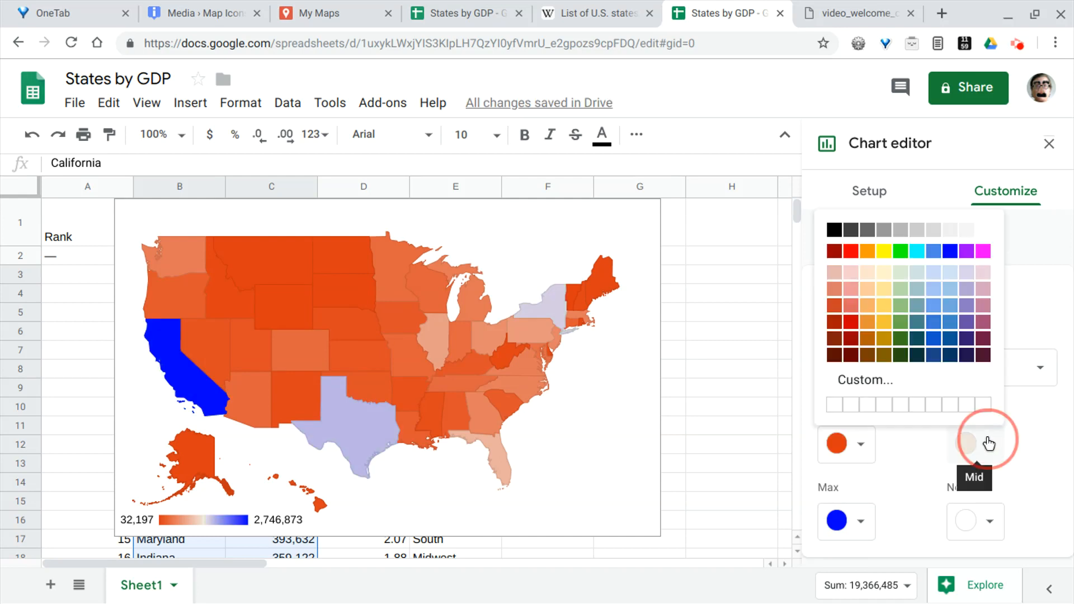
click(969, 251)
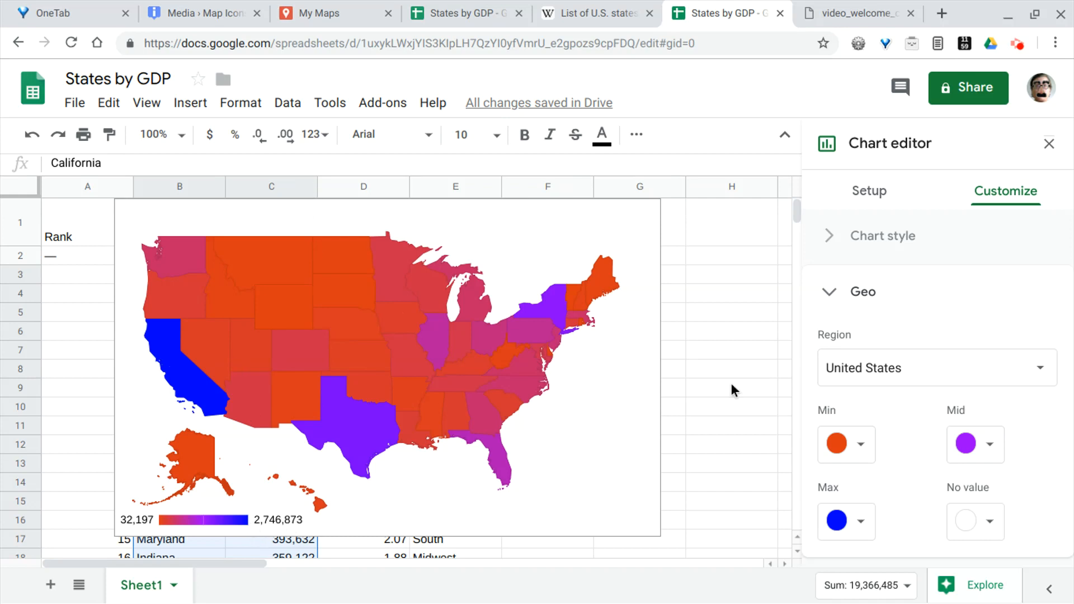
click(834, 295)
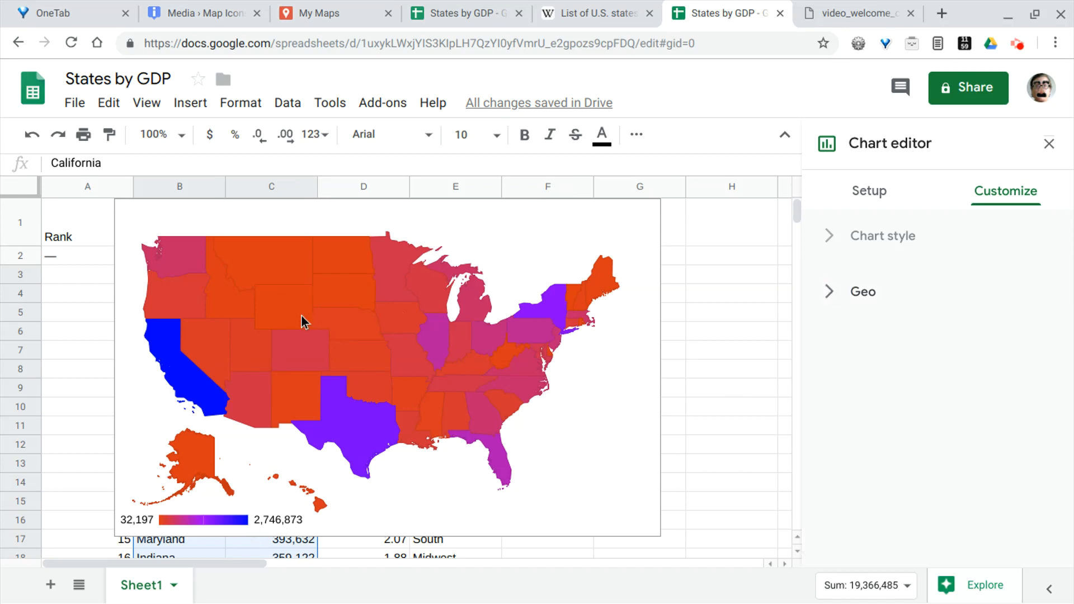
Step: Shrink the map chart and move it off the state and GDP columns so it starts at column E, row 3
click(515, 365)
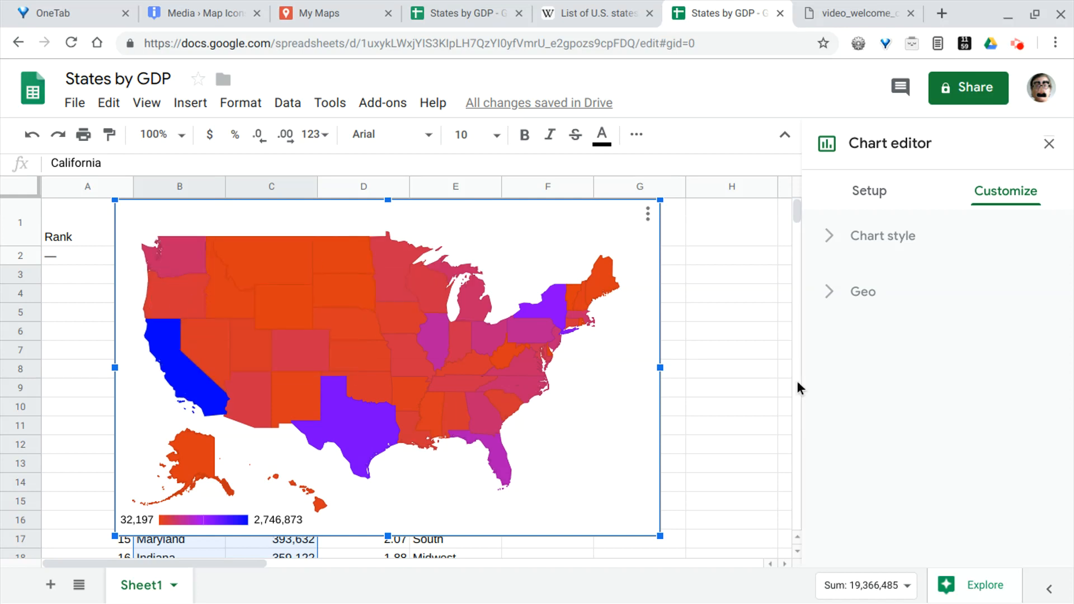
click(648, 213)
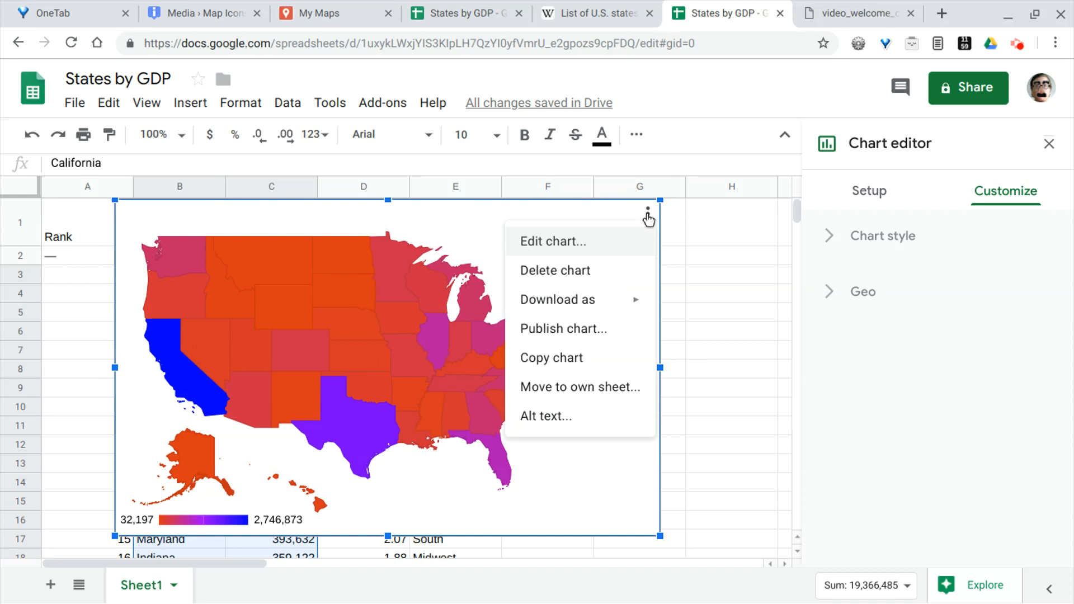
mouse_move(596, 305)
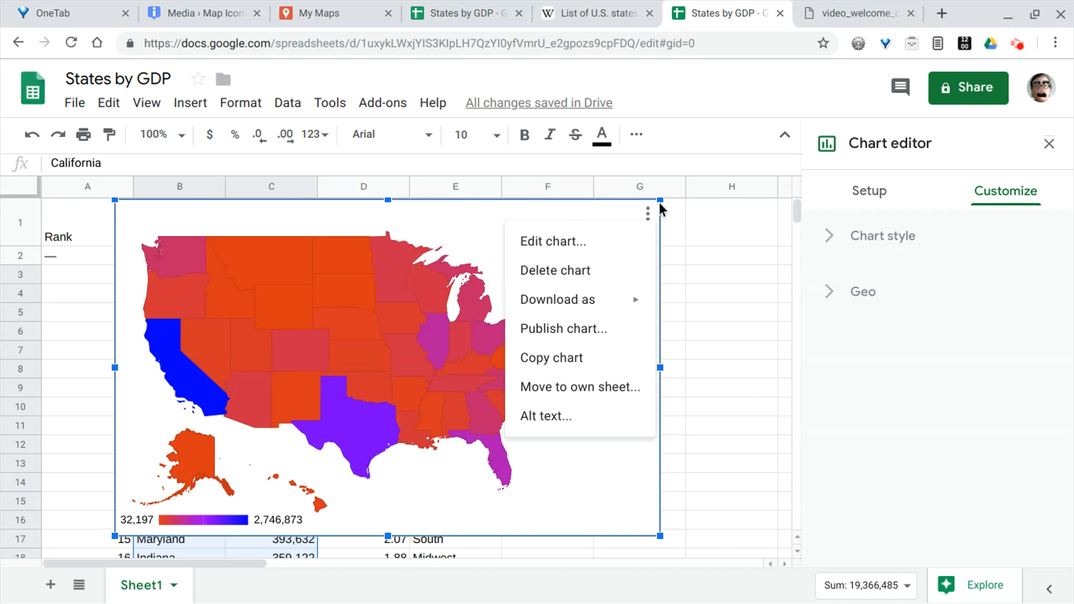
drag(621, 223, 541, 267)
mouse_move(331, 370)
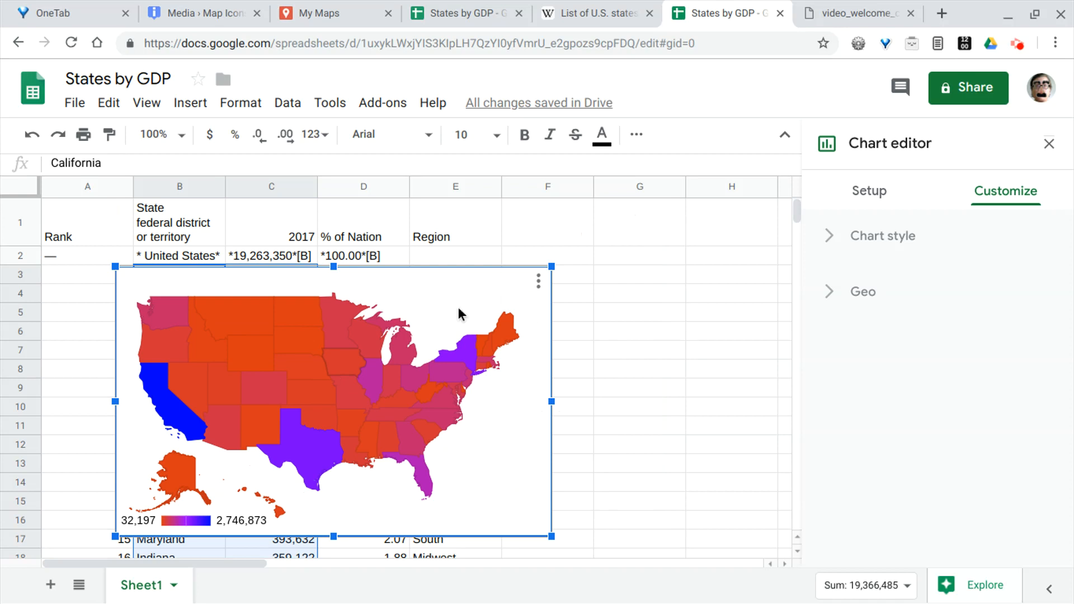
drag(440, 297, 483, 287)
drag(722, 295, 743, 305)
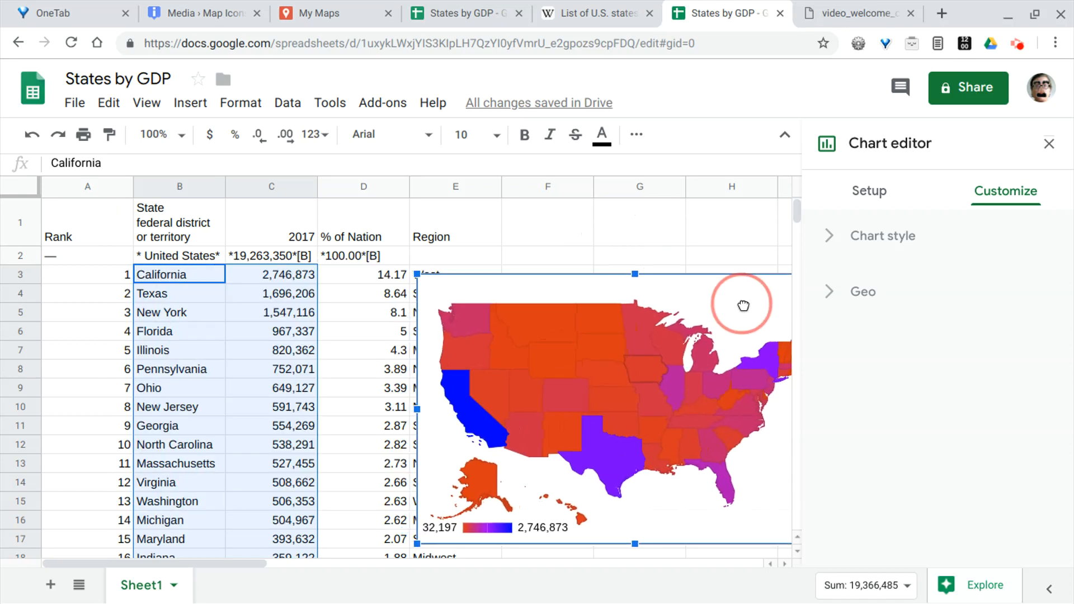
Step: Inspect the import formula in cell A1 and switch to the browser tab with the video welcome card
click(85, 231)
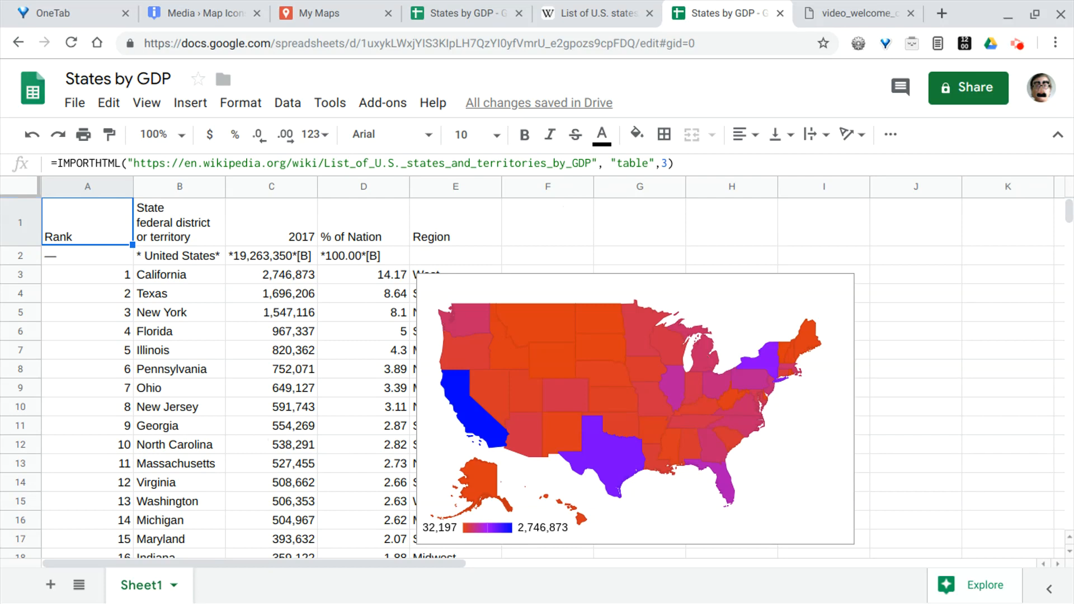
click(835, 15)
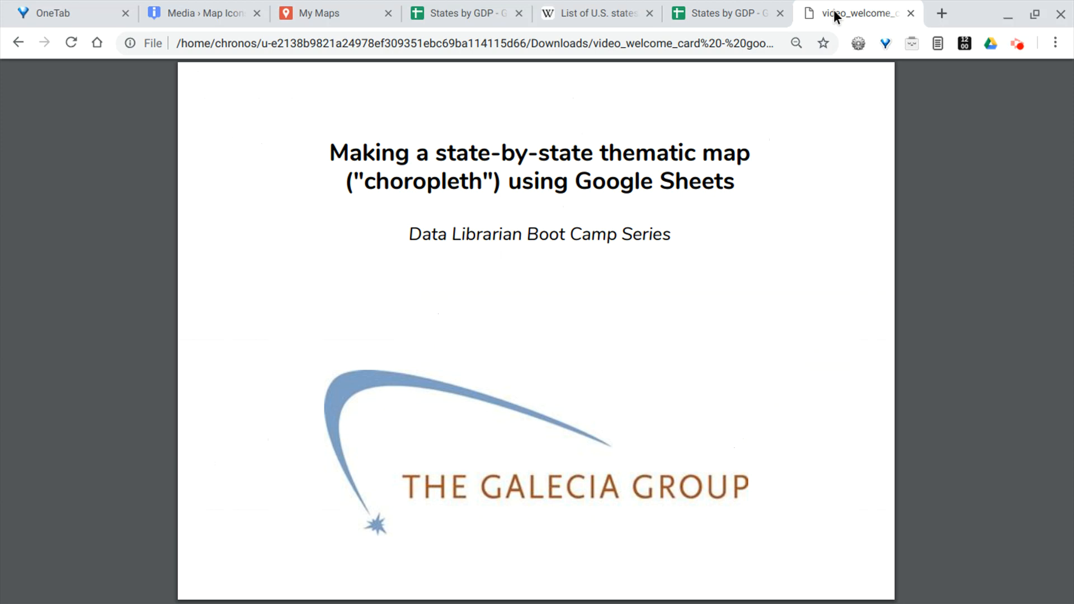